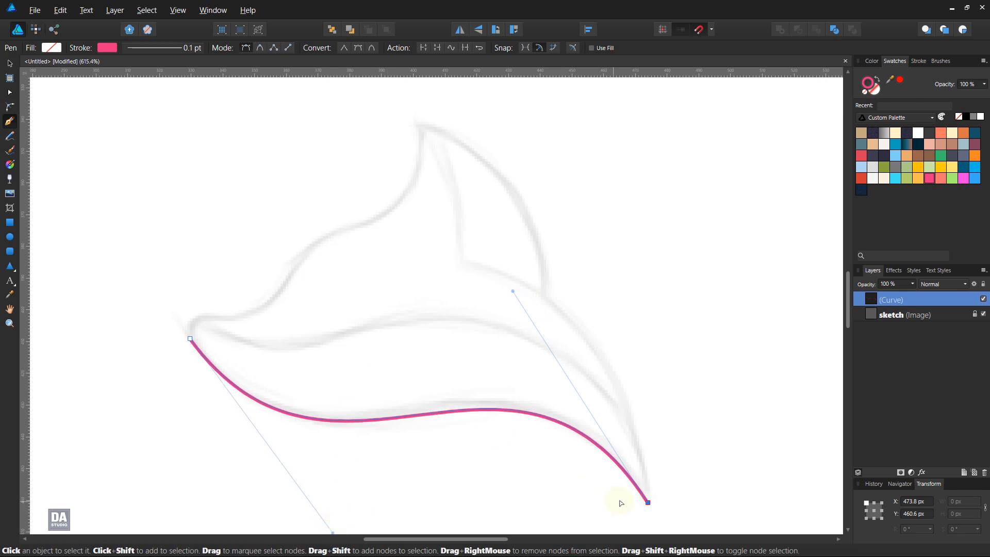
# Step: Trace the back of the head from the lower tip to the ear base and on to the ear tip at about X 400, Y 340 px, with sharp corners
pyautogui.click(649, 502)
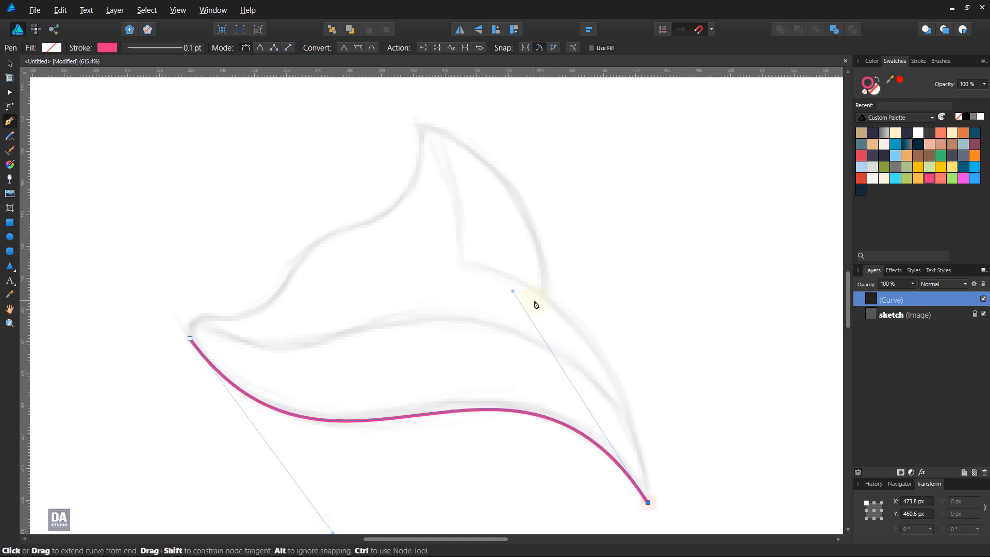
pyautogui.moveTo(543, 295); pyautogui.dragTo(433, 223)
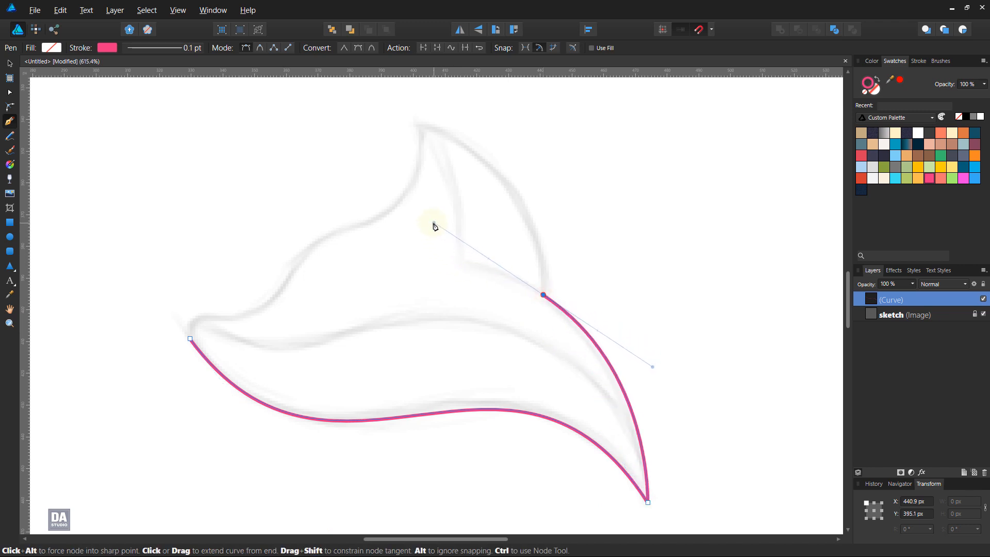
pyautogui.click(543, 295)
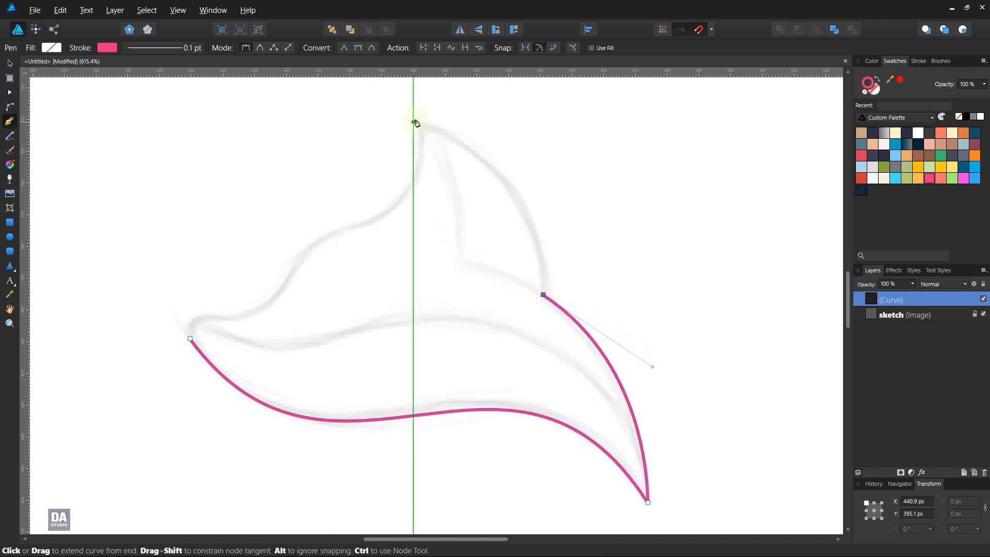
pyautogui.moveTo(413, 118); pyautogui.dragTo(560, 169)
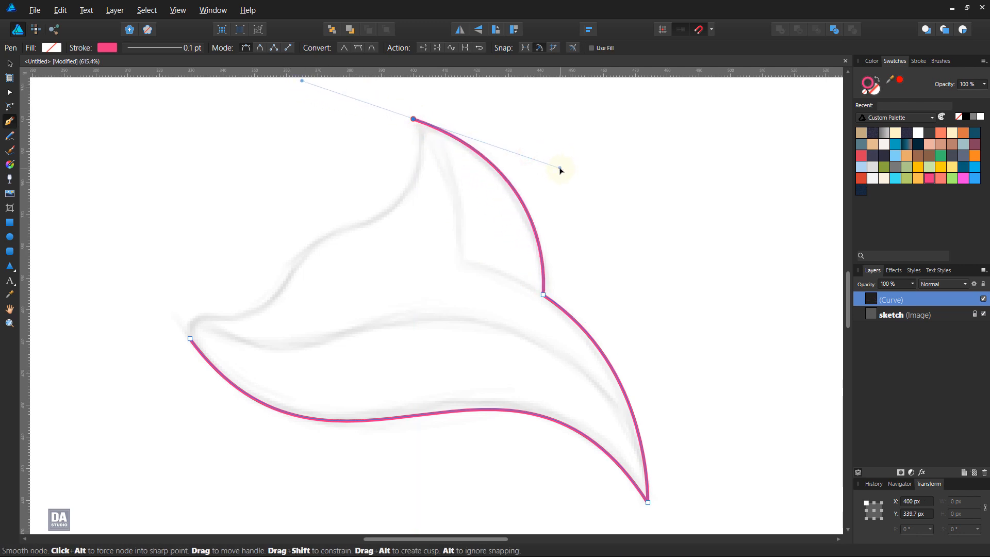
pyautogui.click(413, 119)
# Step: Extend the path from the ear tip to a forehead node at about X 368, Y 380 px and bend the segment to the sketch
pyautogui.moveTo(311, 246); pyautogui.dragTo(302, 255)
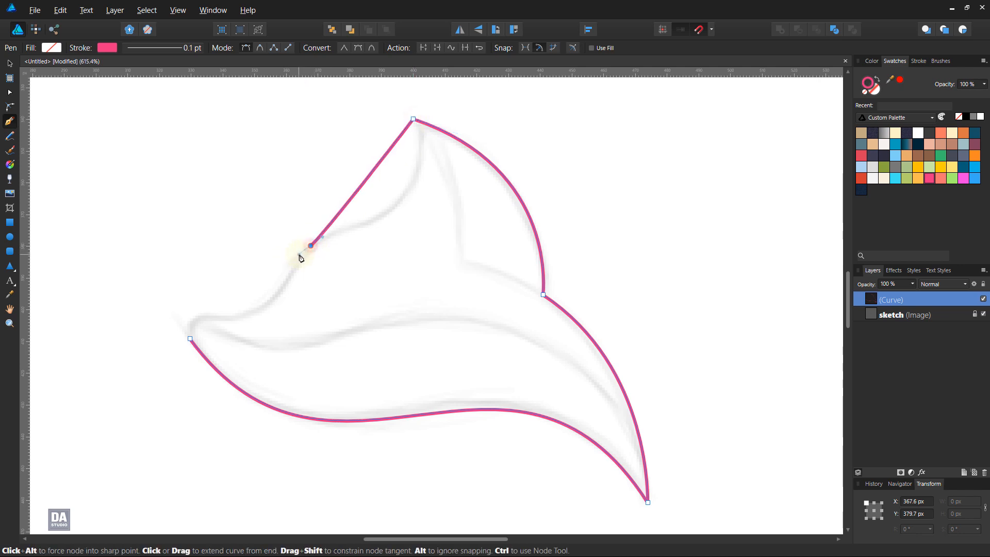
pyautogui.moveTo(387, 155); pyautogui.dragTo(443, 189)
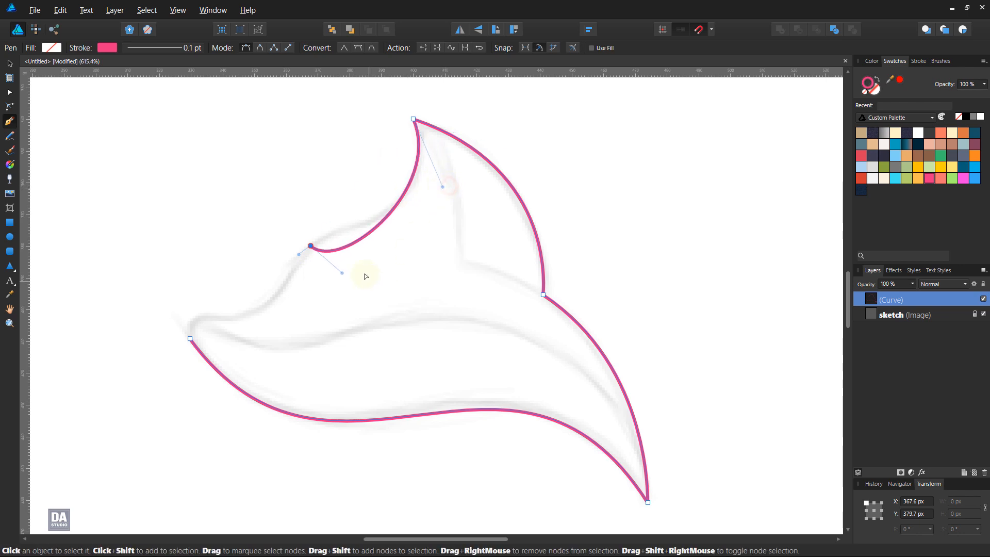
pyautogui.moveTo(342, 273); pyautogui.dragTo(320, 219)
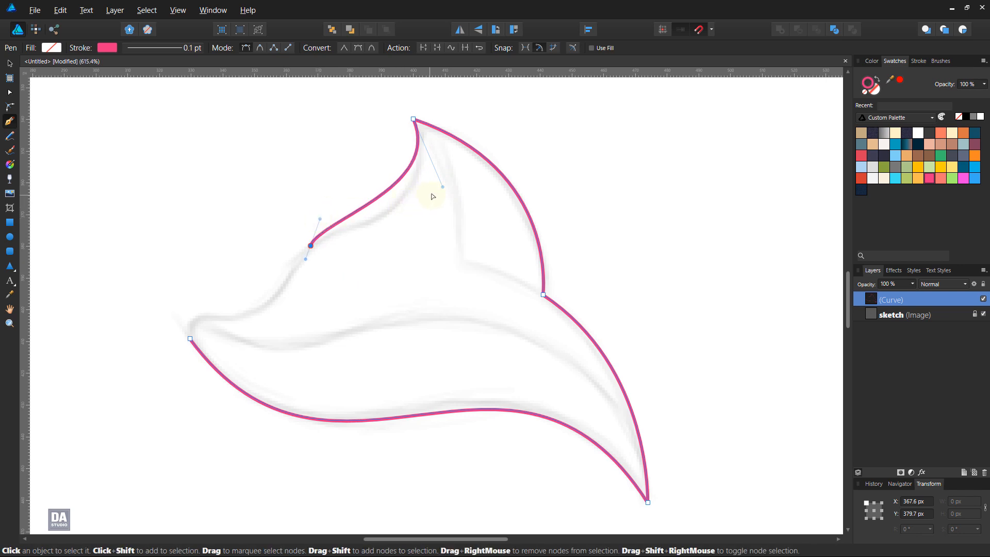
pyautogui.moveTo(442, 186); pyautogui.dragTo(450, 227)
pyautogui.moveTo(320, 220); pyautogui.dragTo(346, 203)
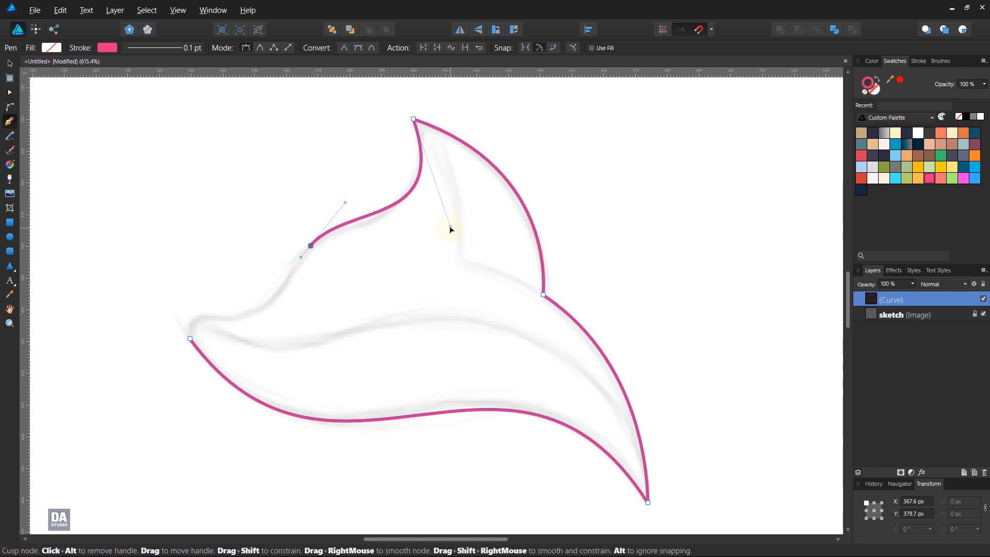
pyautogui.moveTo(450, 227); pyautogui.dragTo(442, 228)
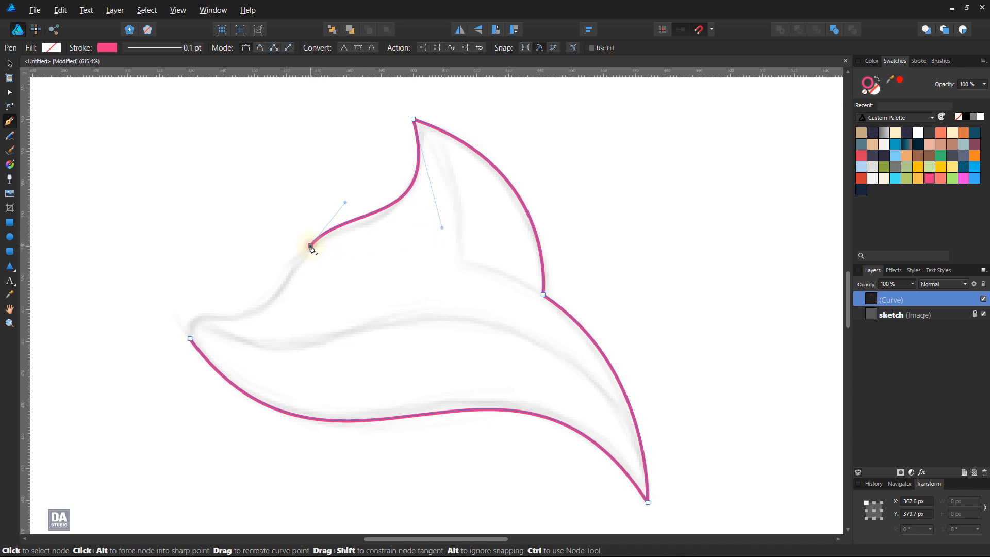
# Step: Continue the path down the snout to a node at about X 339, Y 403 px and shape the segment to follow the sketch
pyautogui.click(310, 246)
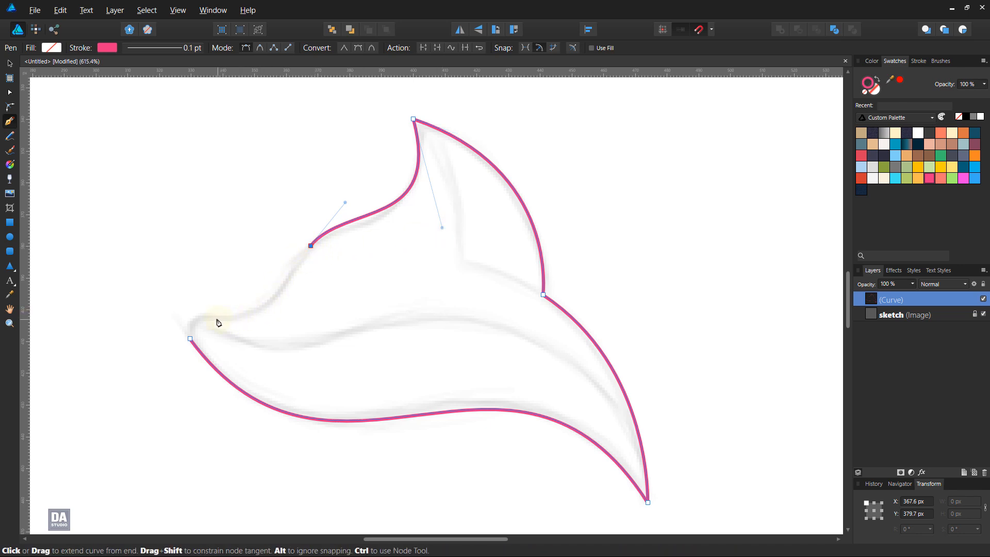
pyautogui.moveTo(219, 318); pyautogui.dragTo(191, 320)
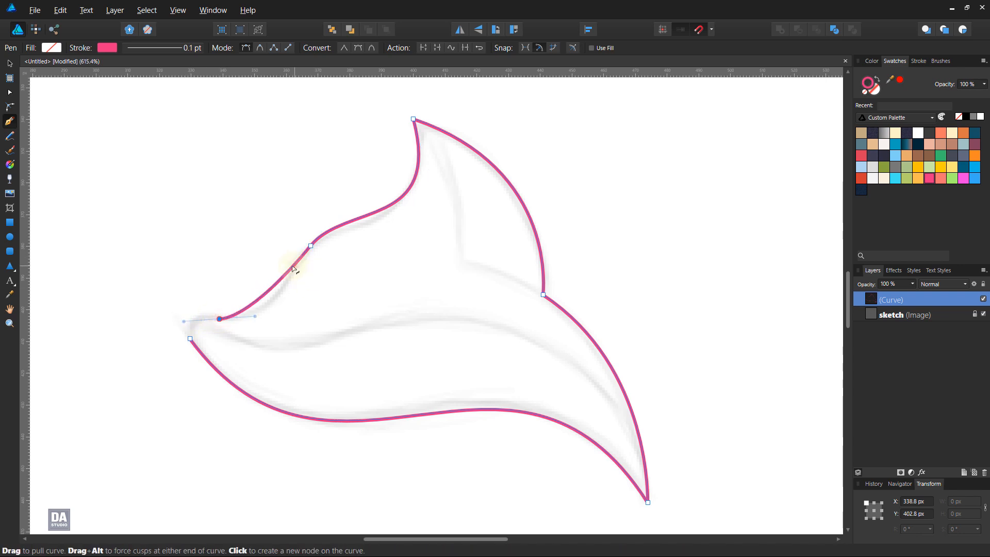
pyautogui.moveTo(287, 268); pyautogui.dragTo(284, 283)
pyautogui.moveTo(247, 330); pyautogui.dragTo(274, 321)
pyautogui.moveTo(292, 274); pyautogui.dragTo(287, 274)
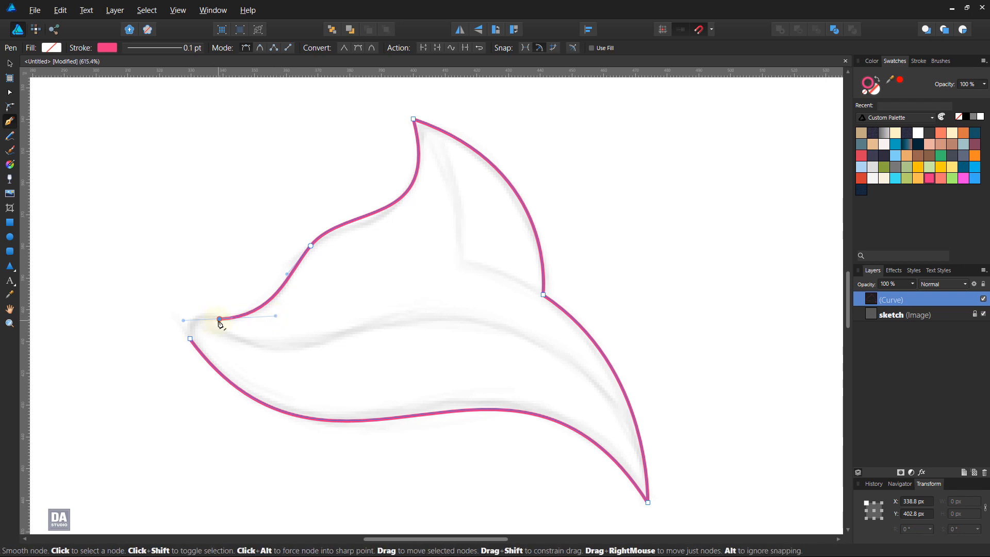
# Step: Close the head outline with straight segments through a pointed nose node at about X 325, Y 400 px
pyautogui.click(220, 320)
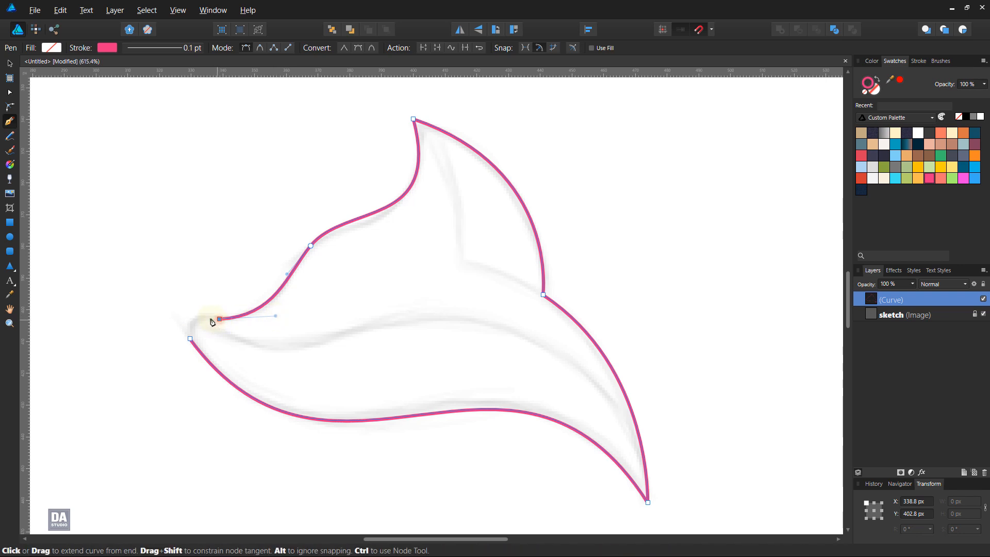
pyautogui.click(177, 310)
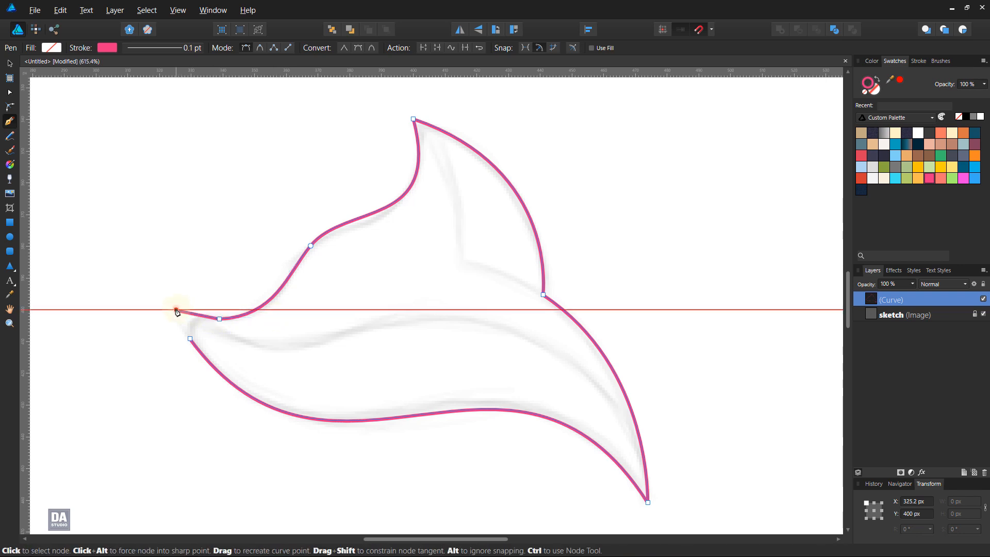
pyautogui.click(190, 340)
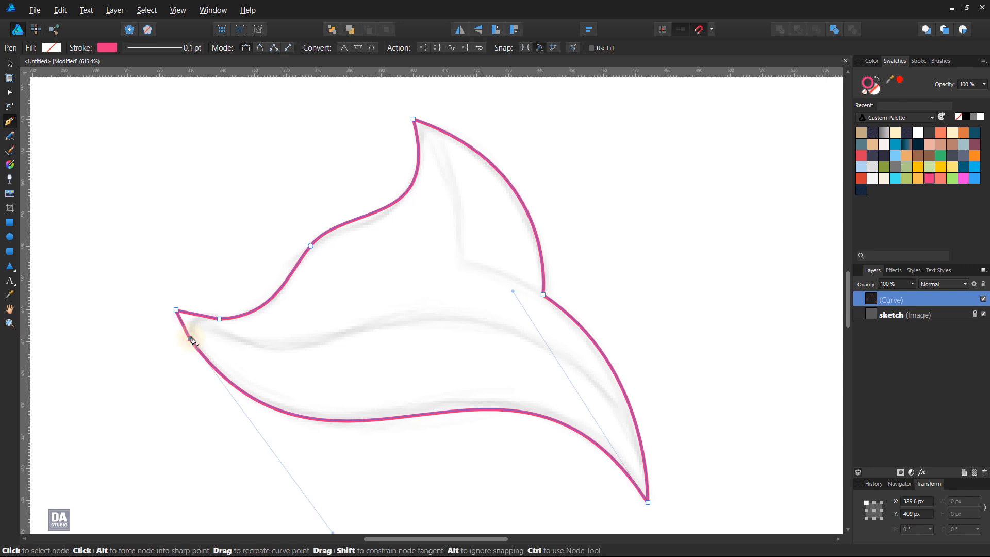
# Step: Round the pointed nose corner with the Corner tool to a radius of about 4.9 px and deselect the outline
pyautogui.click(10, 108)
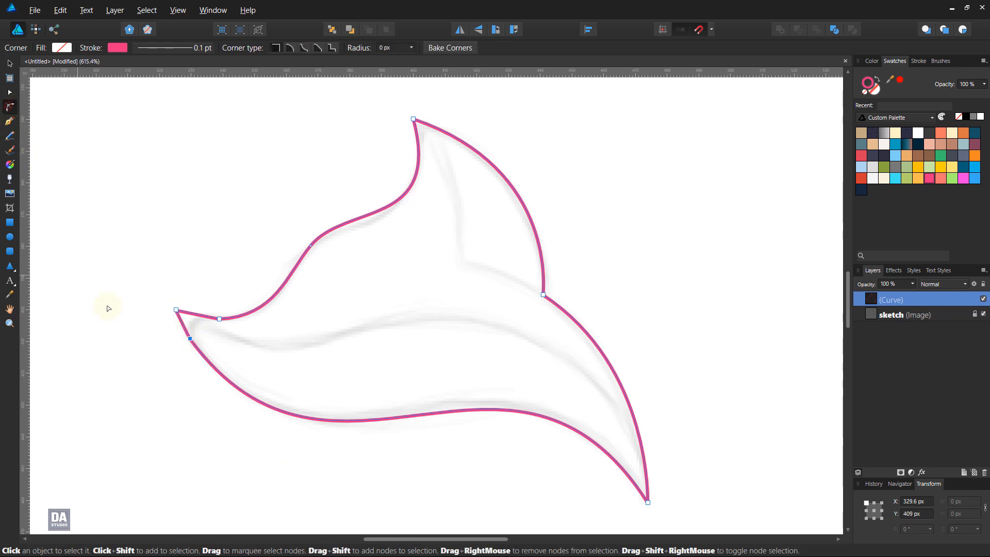
pyautogui.moveTo(177, 310); pyautogui.dragTo(209, 339)
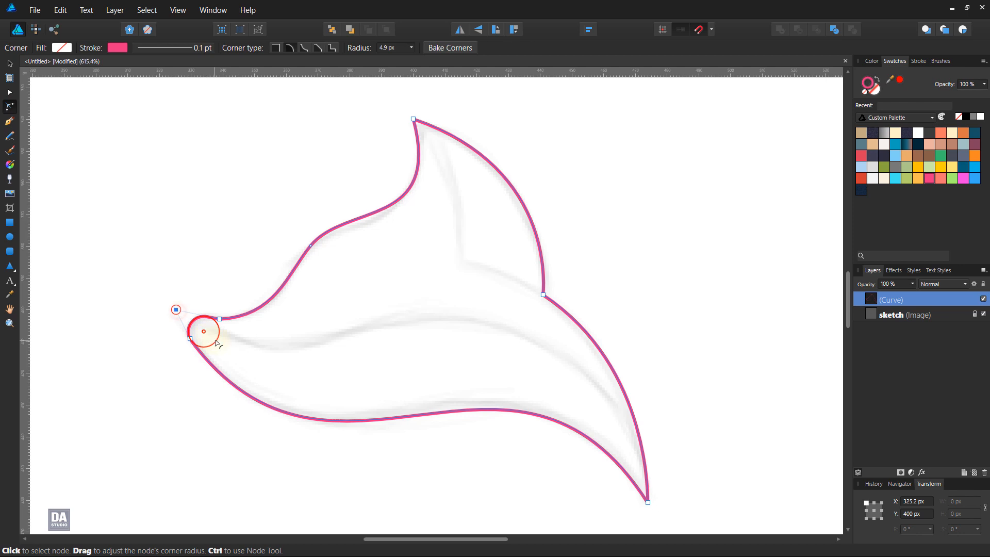
pyautogui.press('v')
pyautogui.click(152, 235)
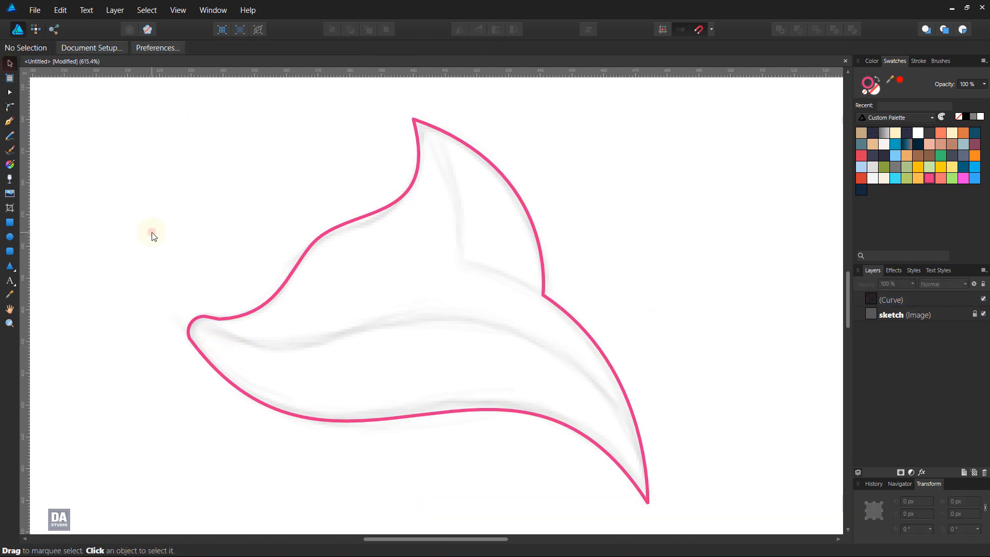
# Step: Smooth the transition from the rounded nose into the snout by adjusting the curve handles of the snout and forehead nodes
pyautogui.click(191, 338)
pyautogui.scroll(3, 191, 339)
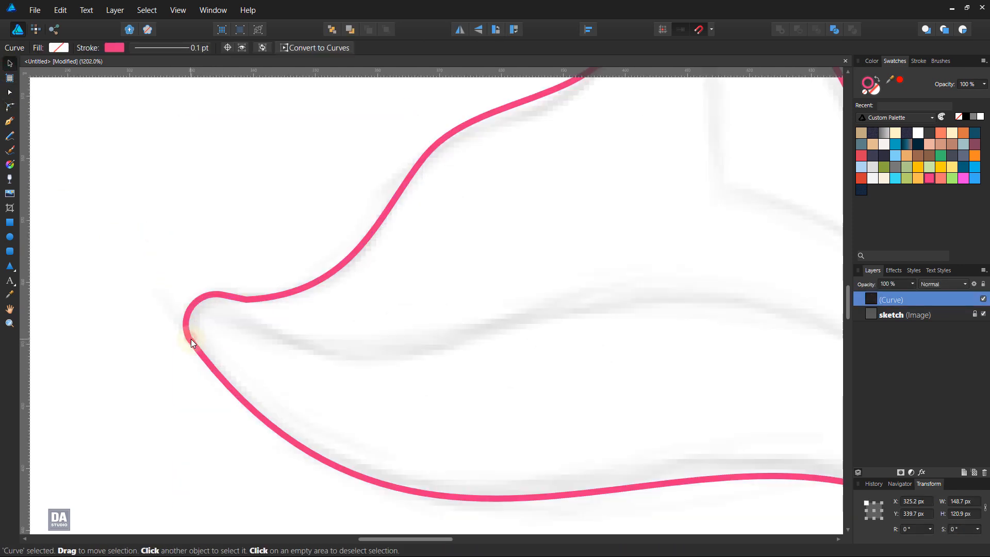
pyautogui.click(10, 92)
pyautogui.click(247, 300)
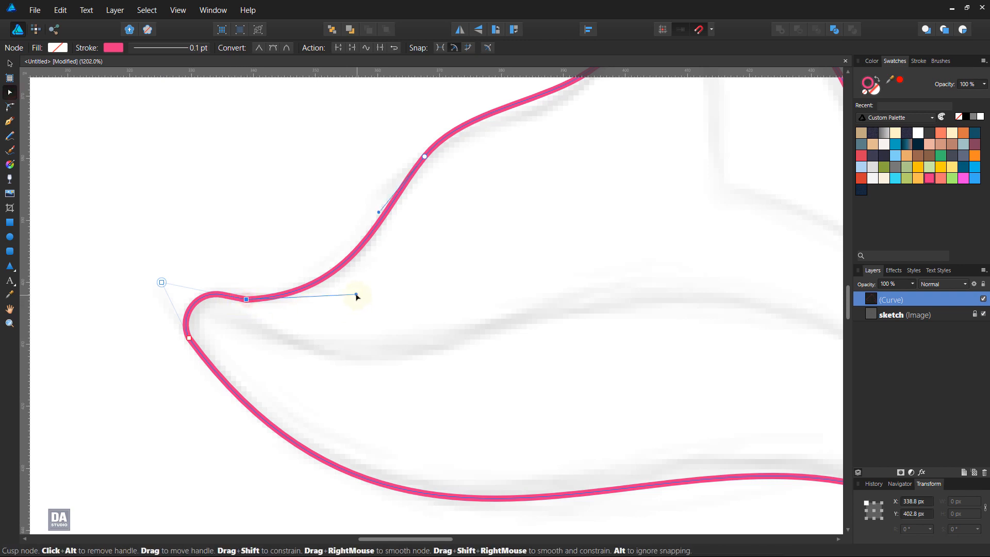
pyautogui.moveTo(356, 294); pyautogui.dragTo(329, 309)
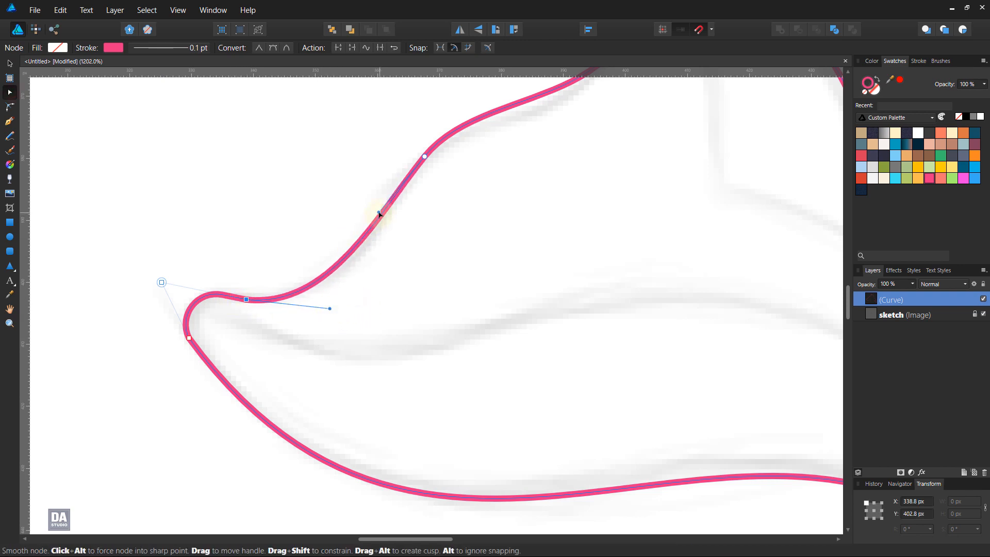
pyautogui.moveTo(379, 212); pyautogui.dragTo(373, 205)
pyautogui.moveTo(239, 297); pyautogui.dragTo(230, 297)
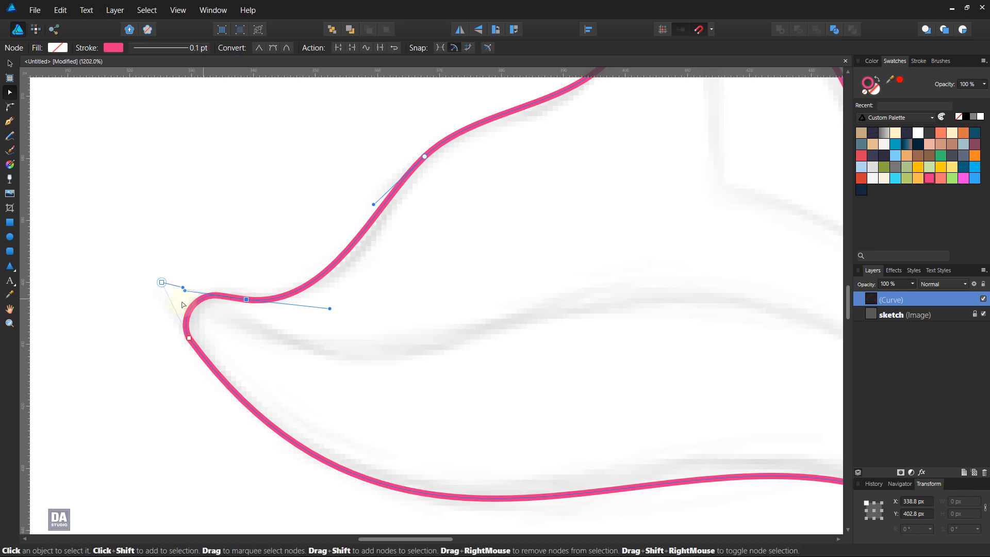
# Step: Shift the node below the nose to about X 330, Y 409 px, refine its handles to smooth the jaw transition, and deselect the outline
pyautogui.click(189, 339)
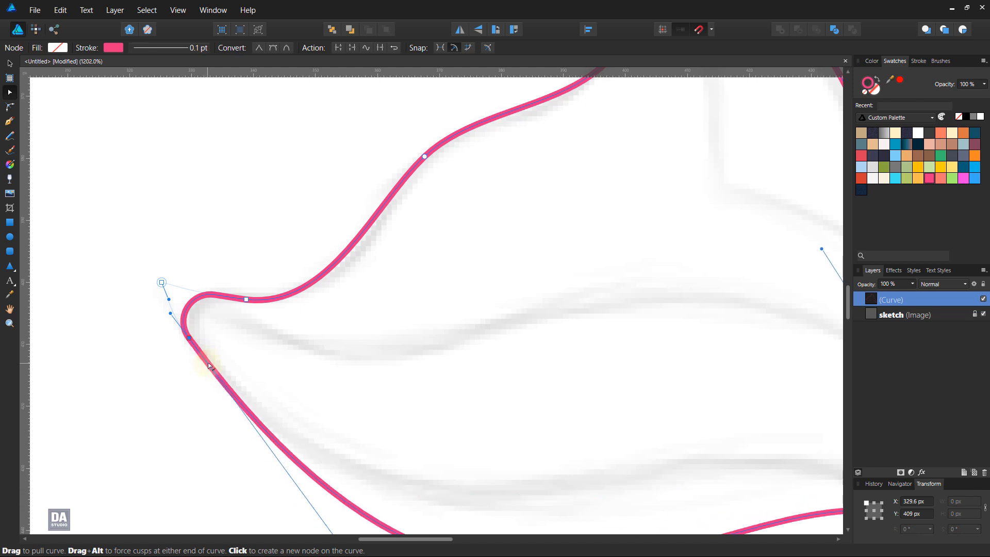
pyautogui.scroll(-5, 222, 393)
pyautogui.click(283, 365)
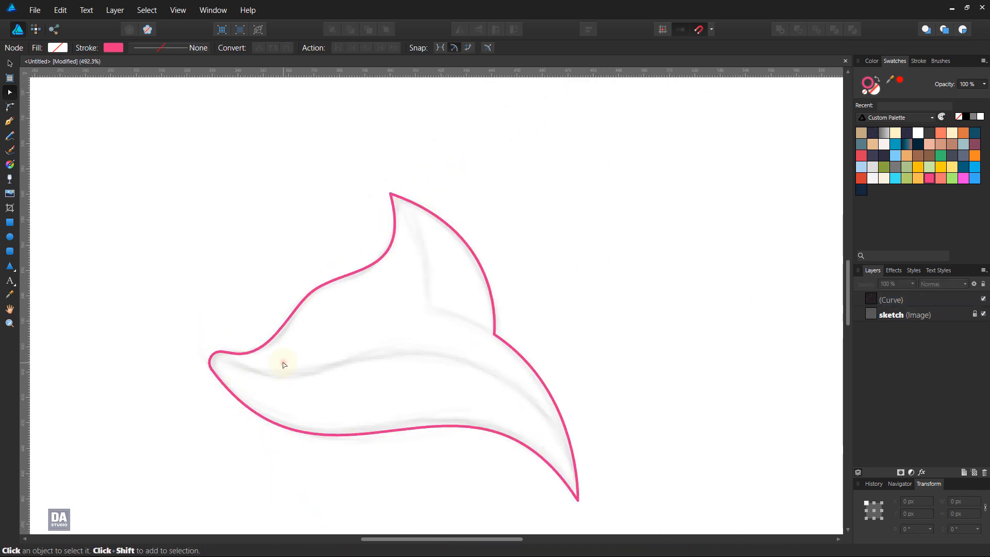
pyautogui.scroll(6, 241, 379)
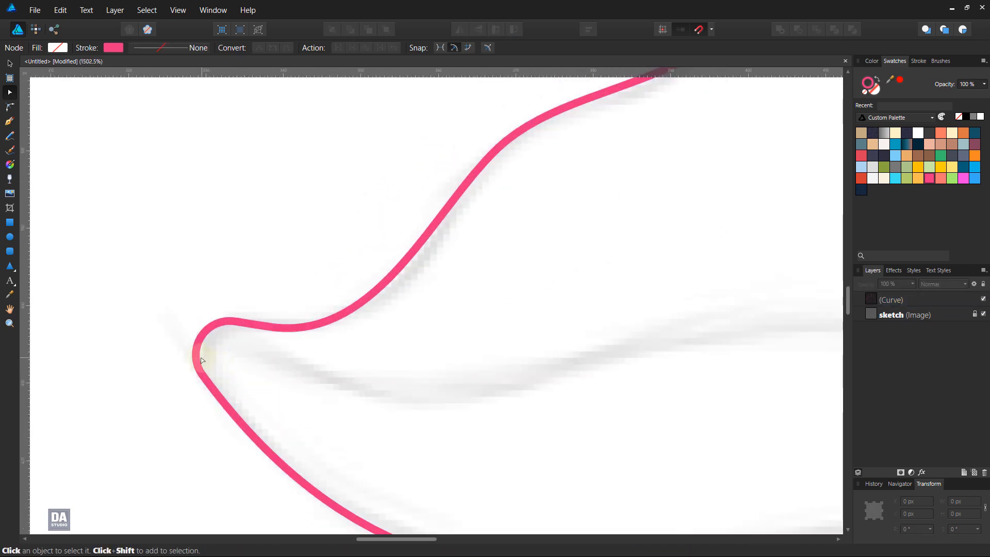
pyautogui.click(203, 376)
pyautogui.click(203, 377)
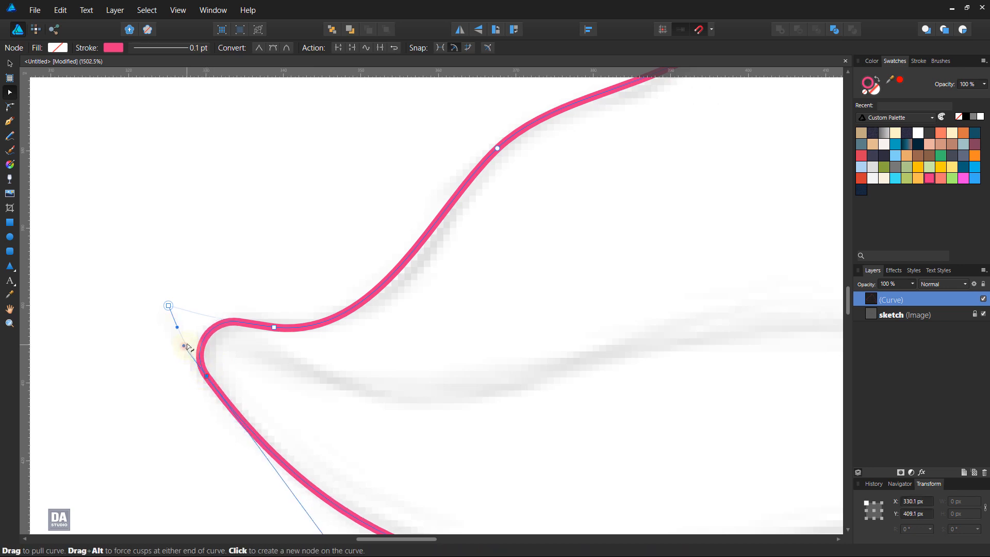
pyautogui.moveTo(183, 345)
pyautogui.mouseDown()
pyautogui.moveTo(194, 349)
pyautogui.moveTo(177, 336)
pyautogui.mouseUp()
pyautogui.click(278, 404)
pyautogui.scroll(-7, 296, 413)
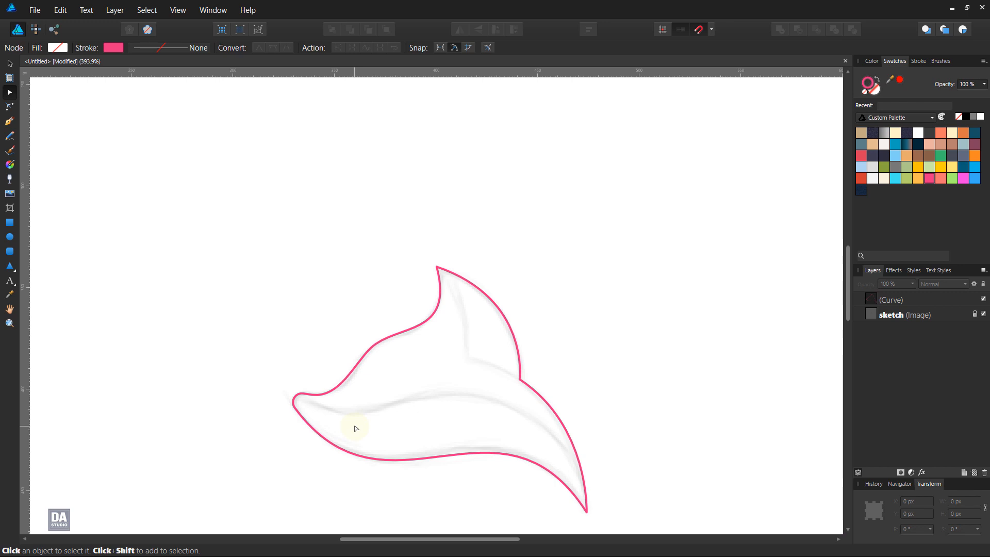
# Step: Draw a new Pen curve across the head, from just outside the nose to just past the outline near its lower tip
pyautogui.scroll(5, 356, 428)
pyautogui.scroll(-5, 367, 342)
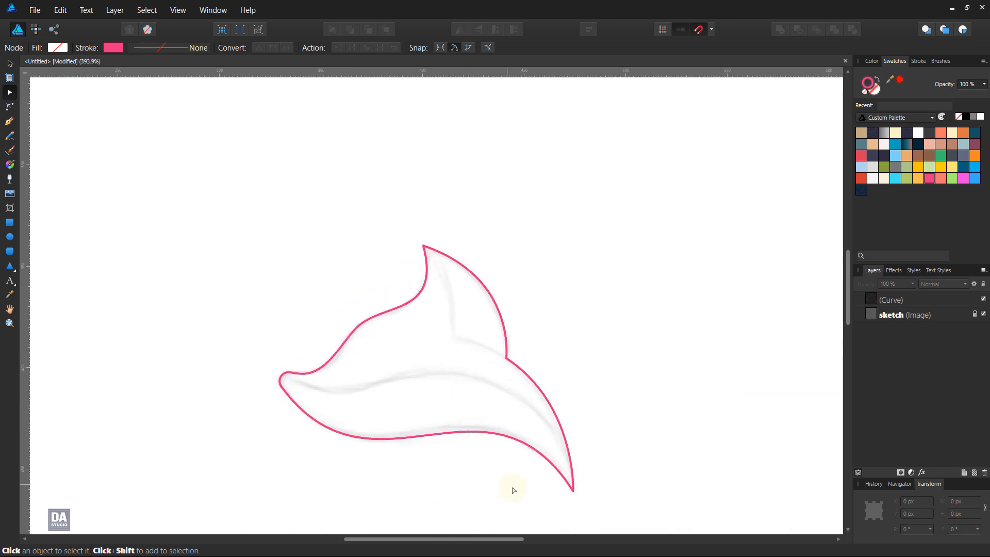
pyautogui.moveTo(513, 491); pyautogui.dragTo(386, 389)
pyautogui.scroll(1, 325, 358)
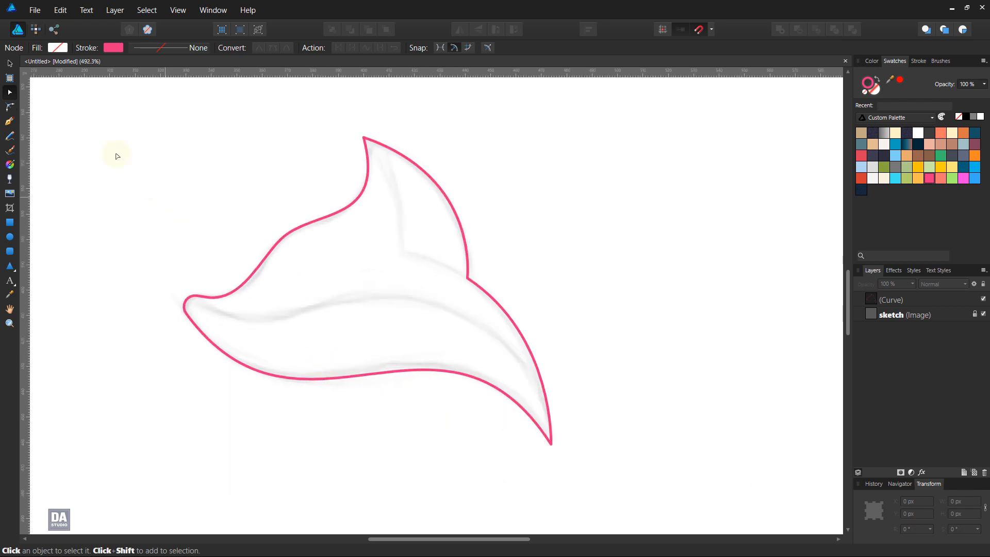
pyautogui.click(9, 120)
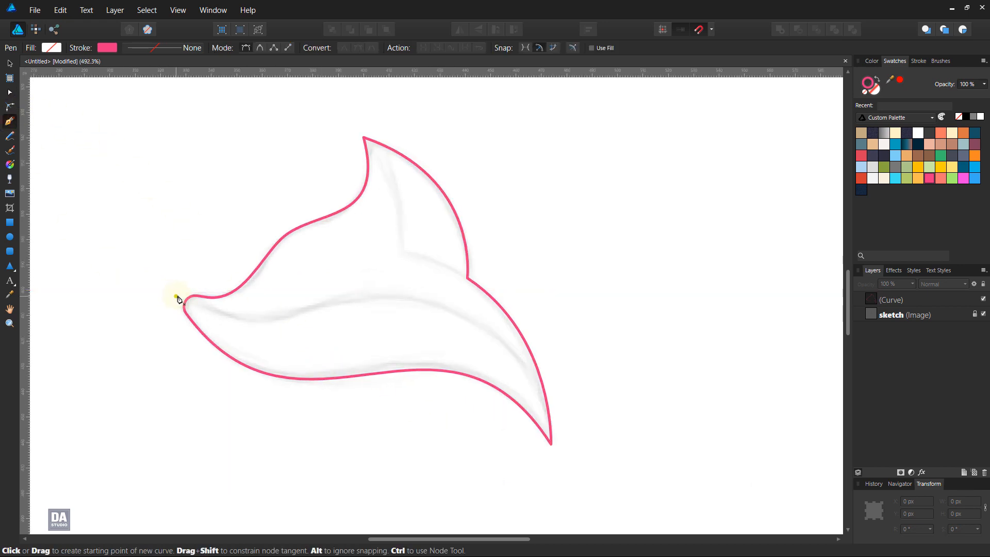
pyautogui.click(176, 290)
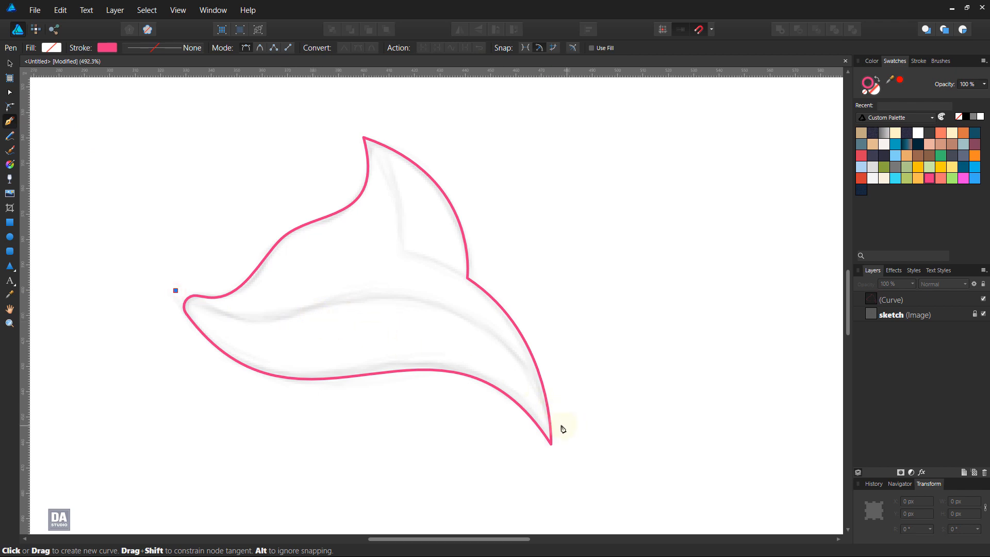
pyautogui.moveTo(558, 426); pyautogui.dragTo(565, 441)
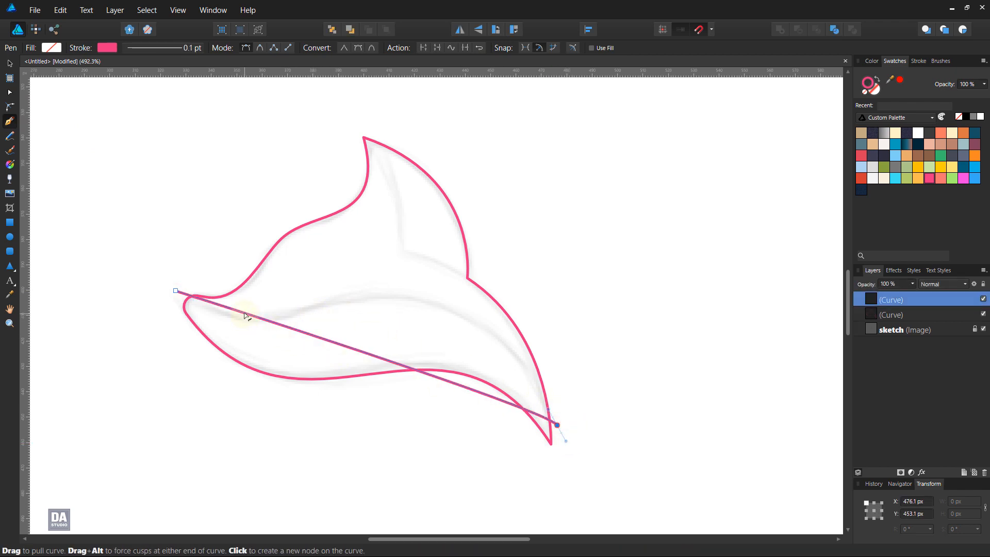
# Step: Bend the new curve into an S along the sketched inner line and move its nose-side end node to about X 328, Y 400 px
pyautogui.moveTo(245, 322); pyautogui.dragTo(270, 350)
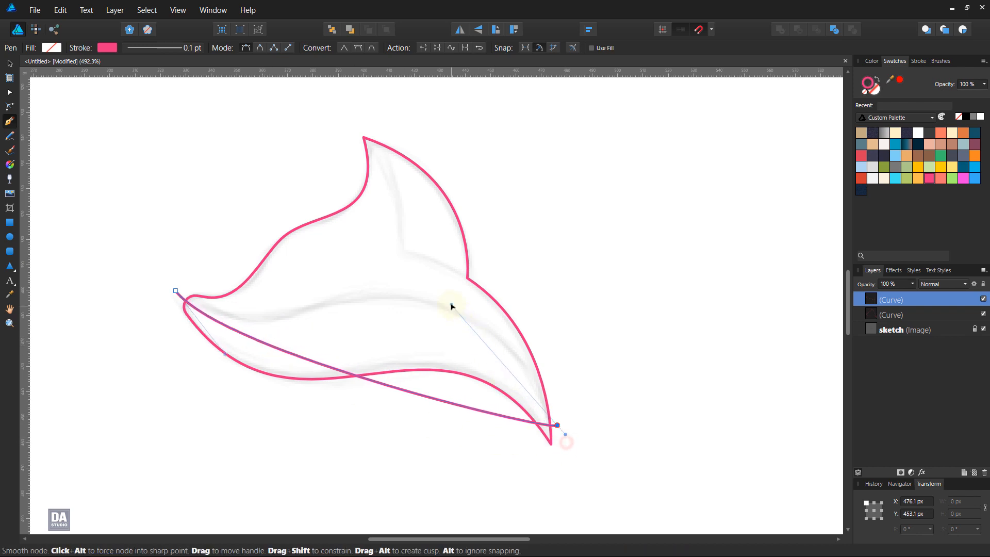
pyautogui.moveTo(555, 413); pyautogui.dragTo(548, 393)
pyautogui.moveTo(564, 439); pyautogui.dragTo(462, 206)
pyautogui.click(226, 357)
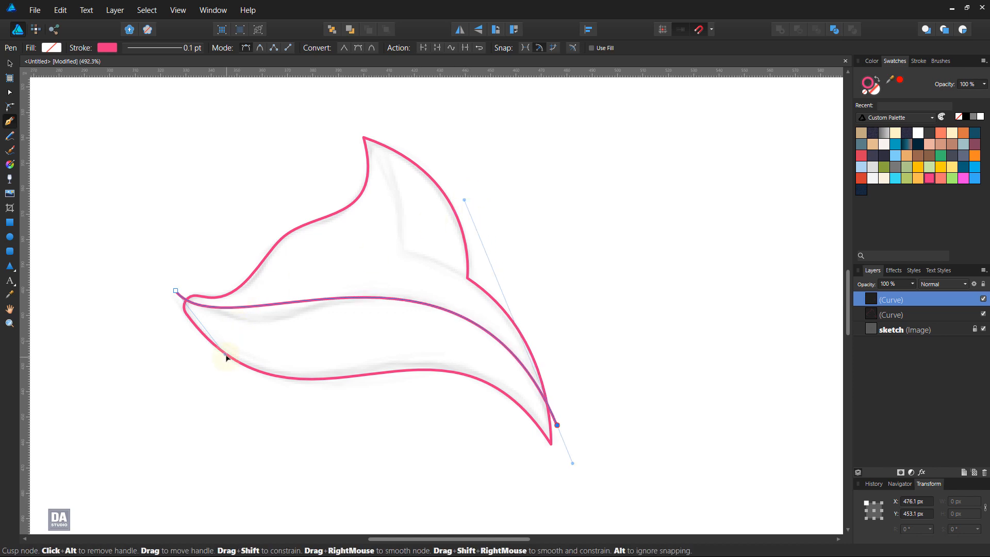
pyautogui.moveTo(226, 358); pyautogui.dragTo(303, 390)
pyautogui.moveTo(176, 289); pyautogui.dragTo(181, 290)
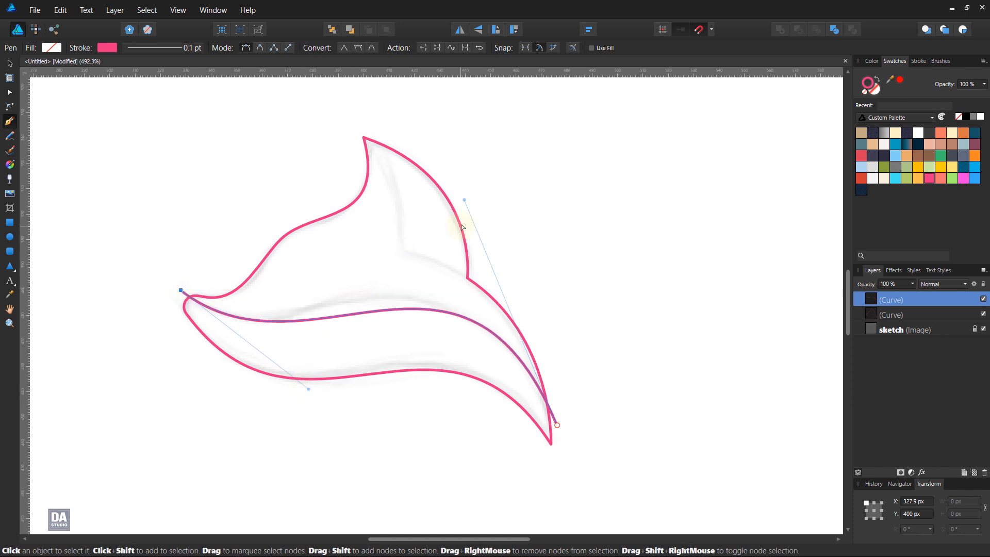
# Step: Adjust the far-end handle of the inner curve so its crest follows the sketched dividing line
pyautogui.moveTo(464, 201); pyautogui.dragTo(416, 166)
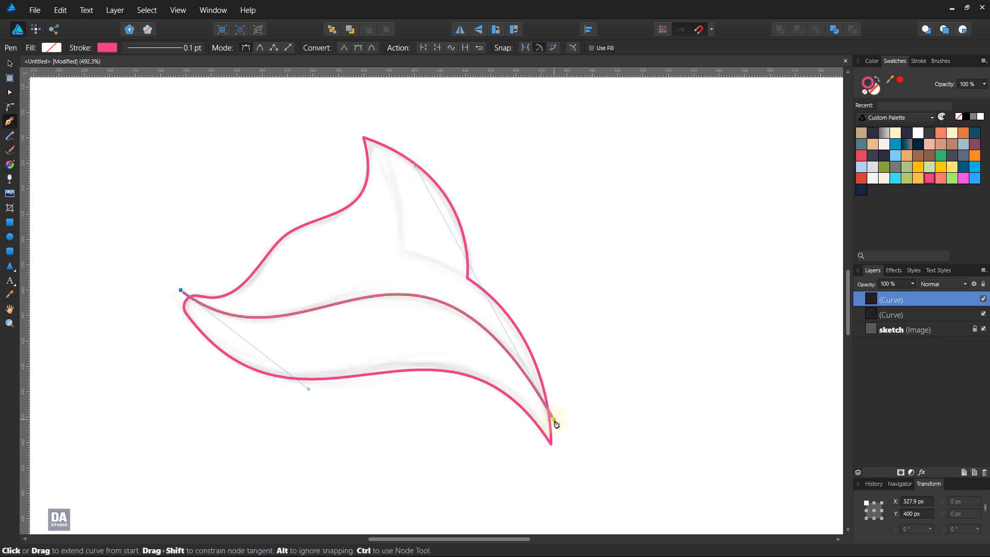
pyautogui.click(556, 426)
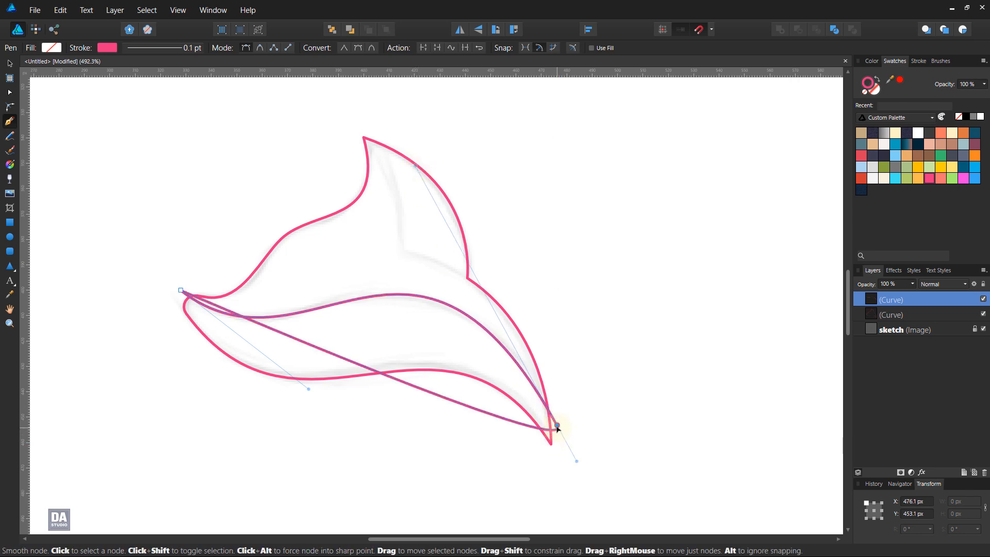
pyautogui.hotkey('ctrl', 'z')
# Step: Extend the inner curve with straight segments around the outside of the head's lower edge and close it at the nose-side node
pyautogui.click(557, 452)
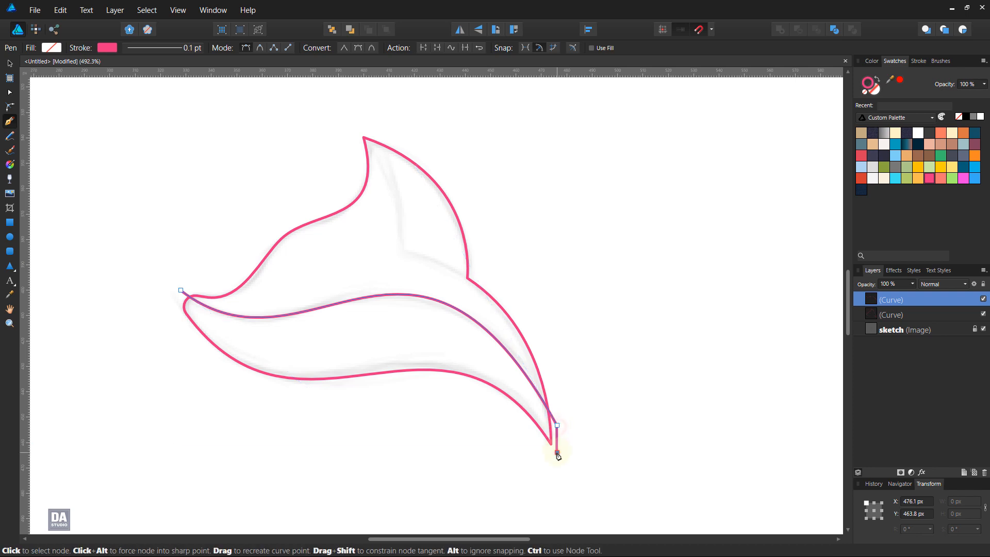
pyautogui.click(239, 388)
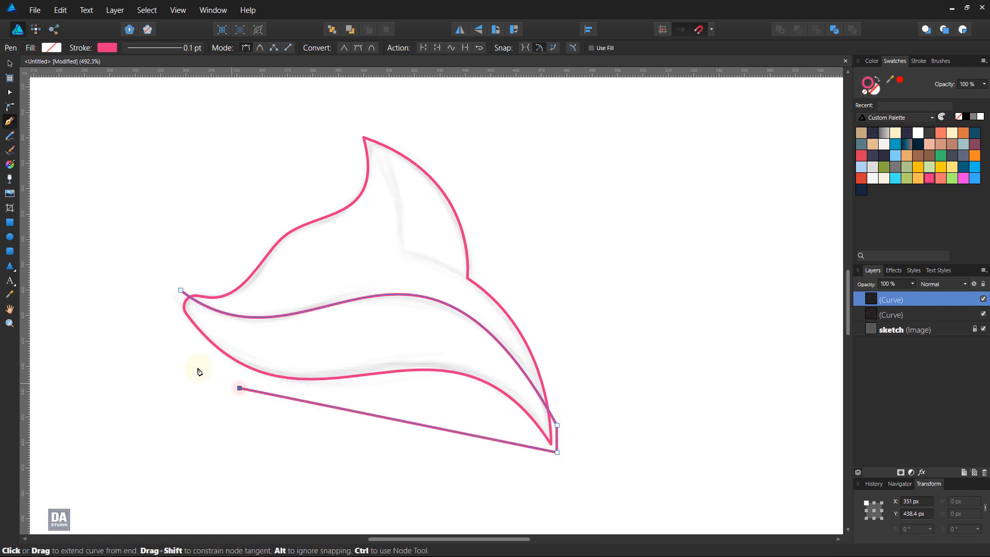
pyautogui.click(163, 328)
pyautogui.click(180, 290)
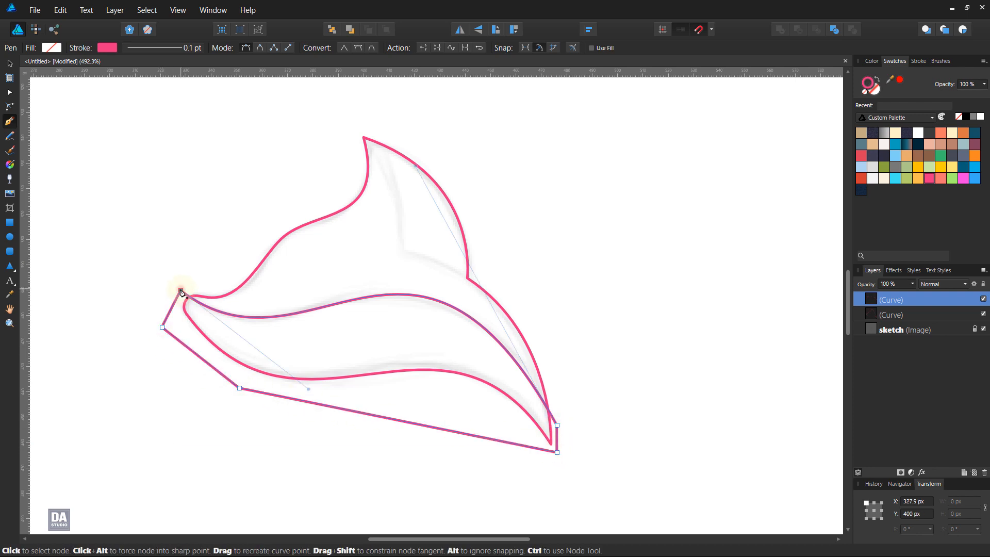
# Step: Swap the closed lower shape's pink stroke to its fill and clip it inside the head outline
pyautogui.click(877, 78)
pyautogui.moveTo(912, 302); pyautogui.dragTo(917, 316)
# Step: Swap the head outline's stroke to its fill, colour it coral, and deselect it
pyautogui.click(919, 301)
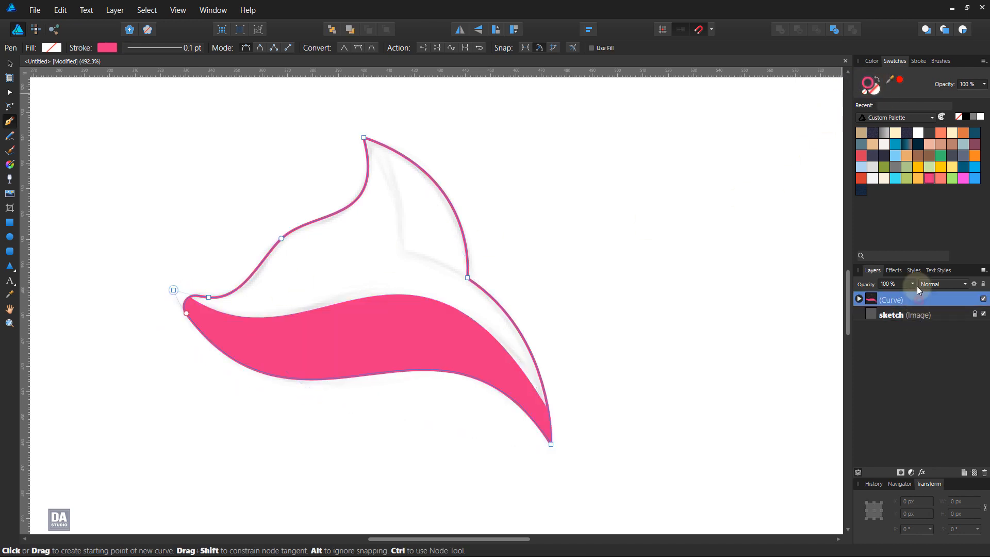
pyautogui.click(879, 80)
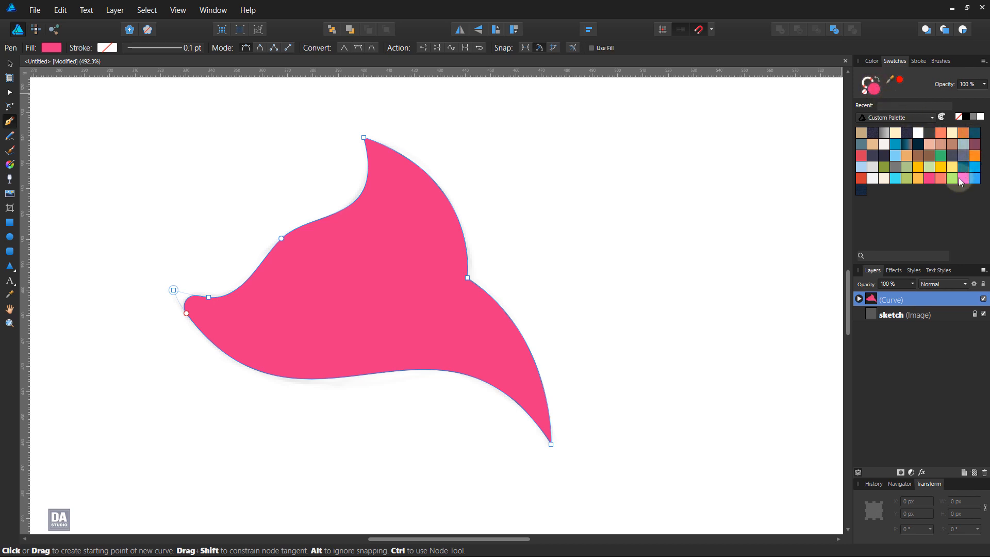
pyautogui.click(939, 178)
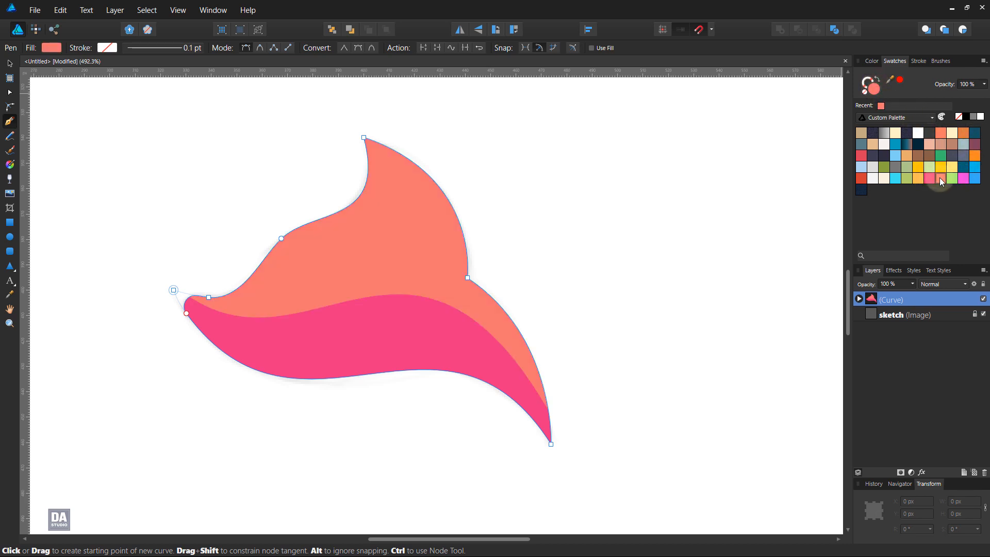
pyautogui.keyDown('ctrl'); pyautogui.click(602, 274); pyautogui.keyUp('ctrl')
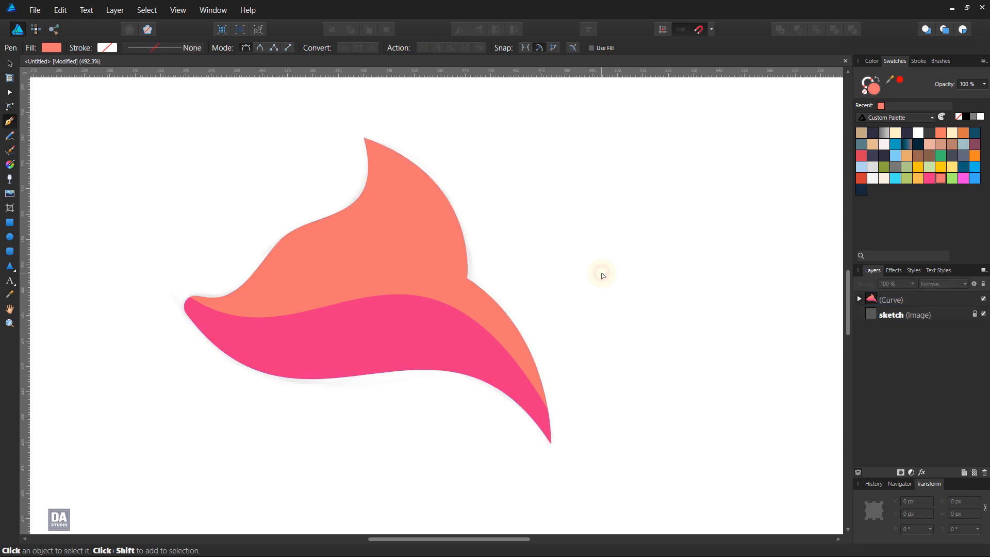
# Step: Swap the head outline's coral fill back to its stroke to expose the sketch, and deselect it
pyautogui.click(891, 301)
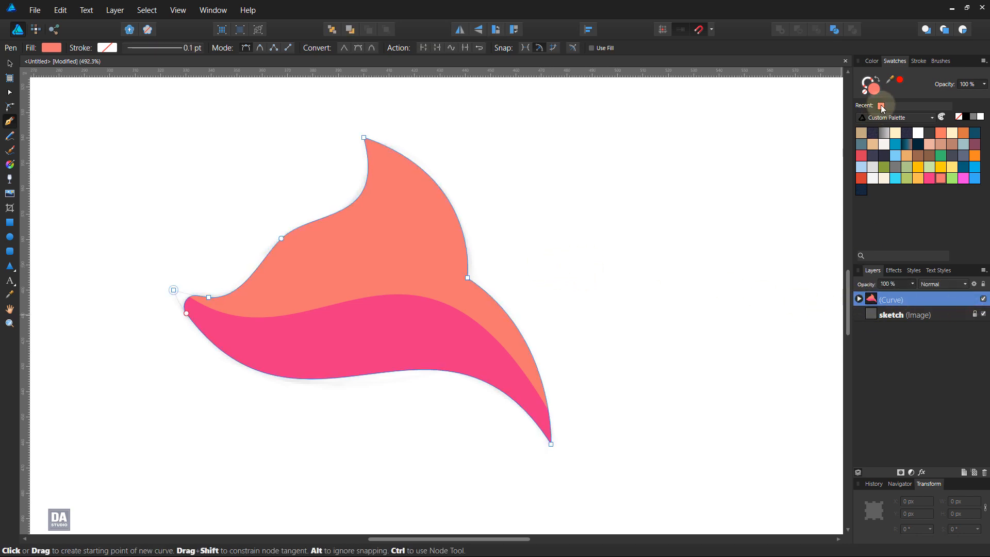
pyautogui.click(881, 82)
pyautogui.keyDown('ctrl'); pyautogui.click(627, 163); pyautogui.keyUp('ctrl')
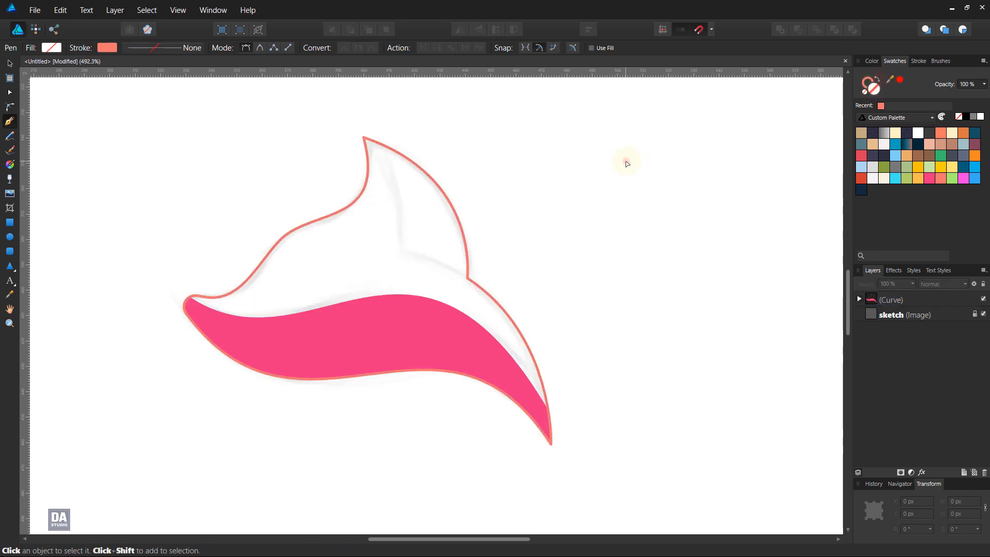
# Step: Draw a closed Pen shape along the sketched inner ear, with a sharp inner corner, a node near X 448, Y 400 px, and a curved side outside the outline
pyautogui.click(360, 138)
pyautogui.moveTo(398, 253); pyautogui.dragTo(387, 353)
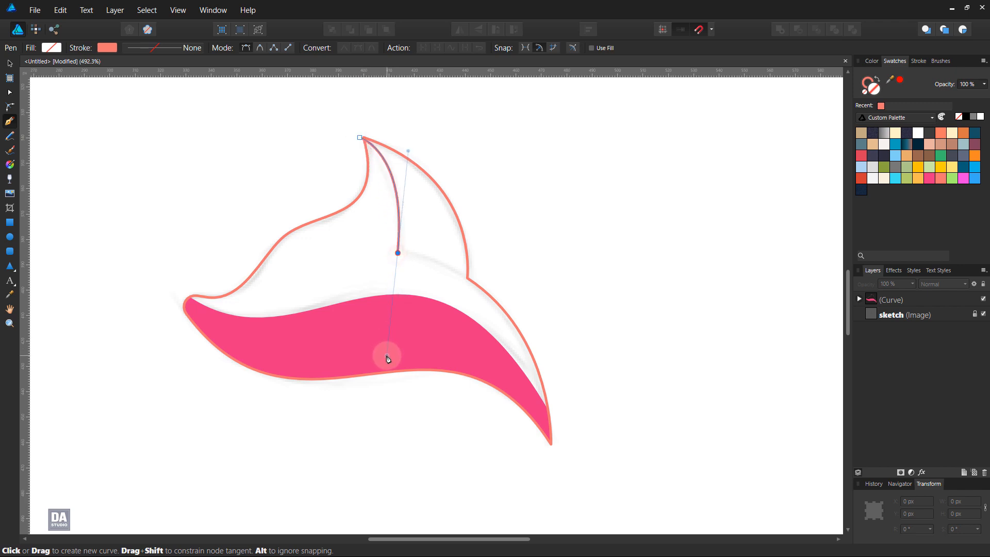
pyautogui.click(398, 253)
pyautogui.moveTo(490, 295); pyautogui.dragTo(529, 332)
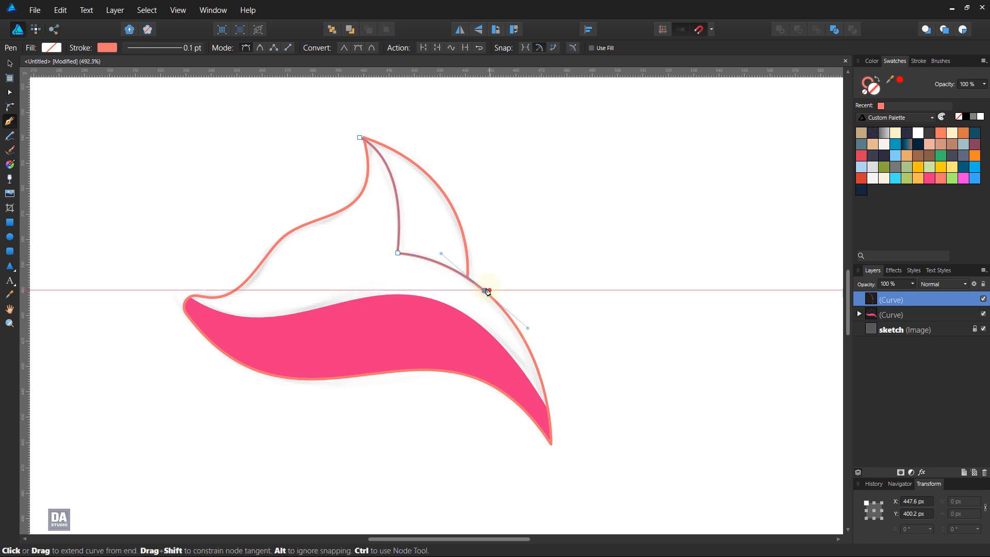
pyautogui.click(485, 290)
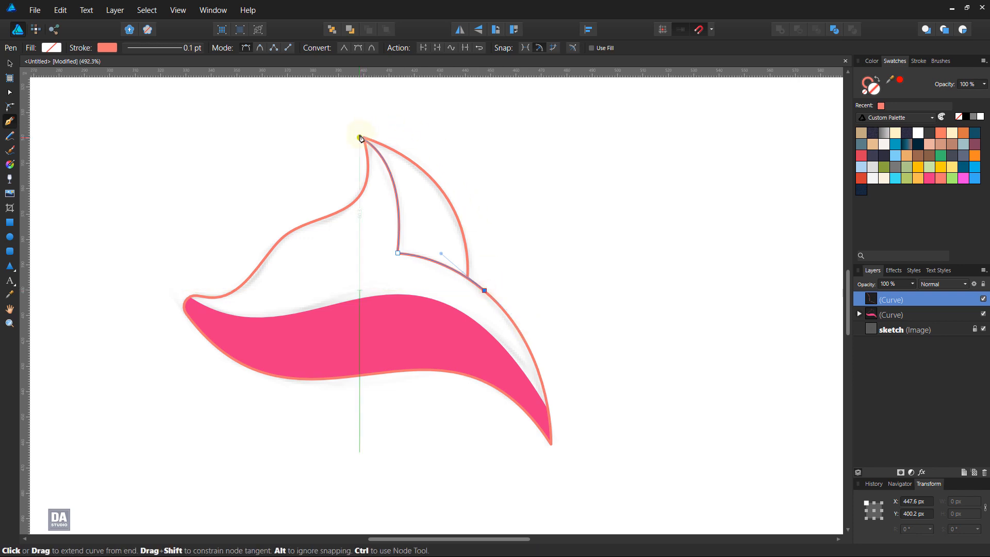
pyautogui.moveTo(360, 138); pyautogui.dragTo(230, 132)
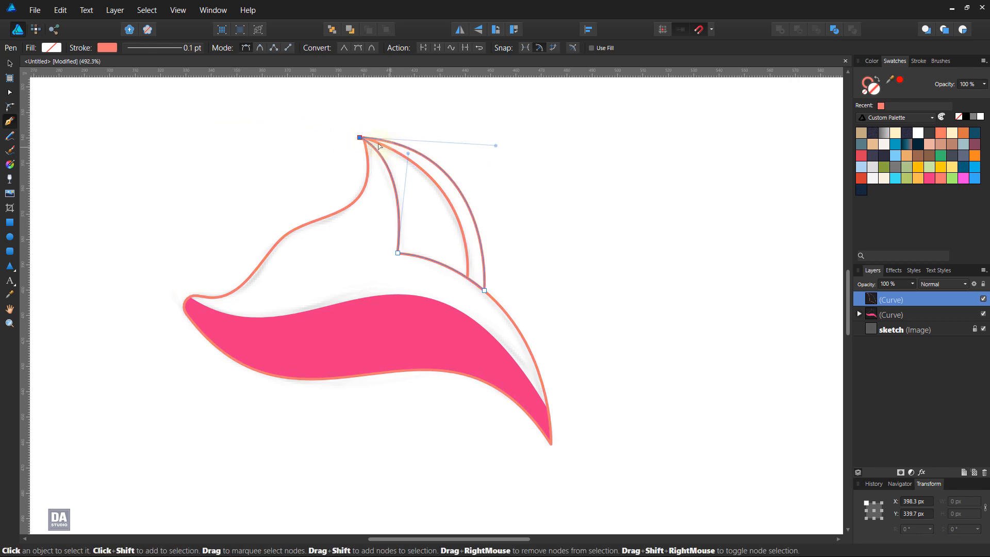
# Step: Give the ear shape a light green fill without a stroke, clip it inside the head outline, and deselect it
pyautogui.click(879, 83)
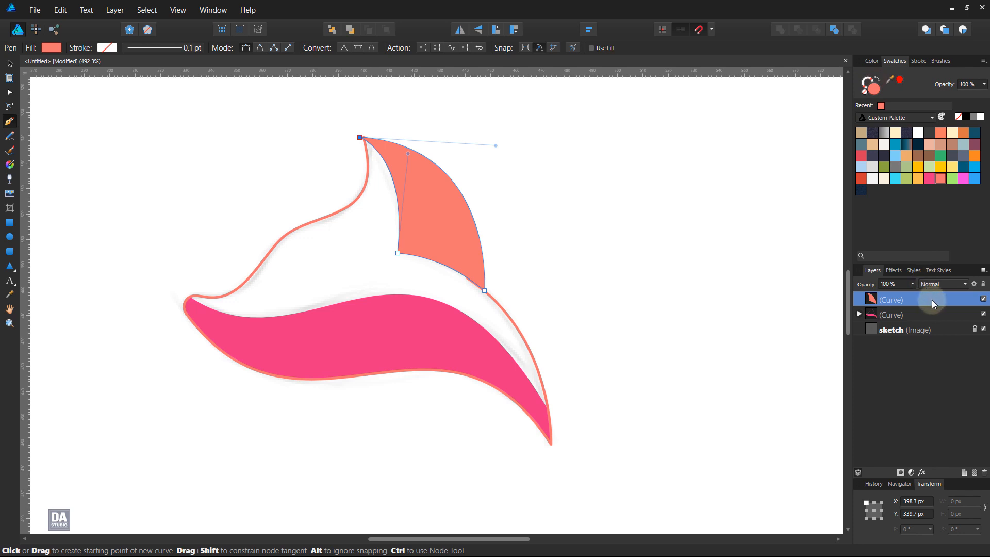
pyautogui.moveTo(957, 302); pyautogui.dragTo(932, 320)
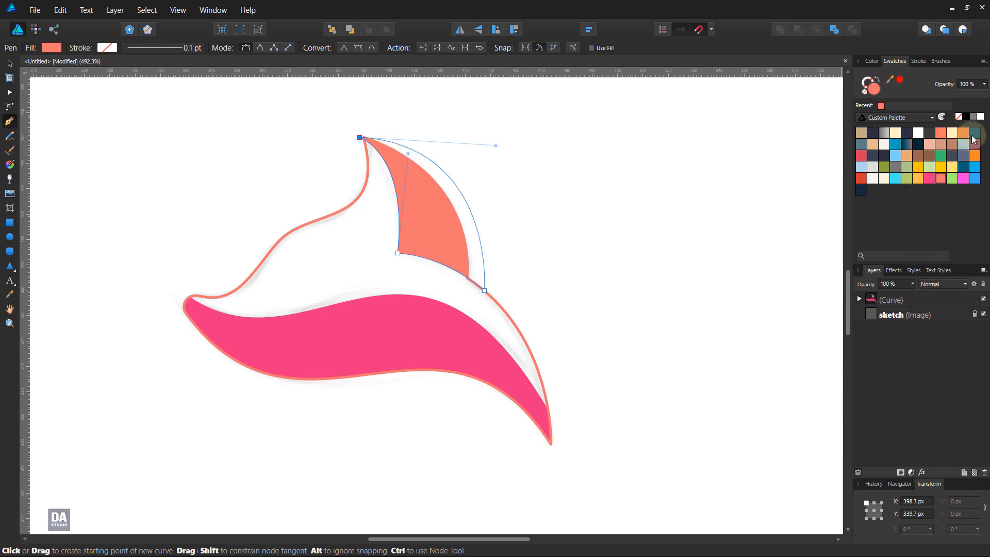
pyautogui.click(952, 178)
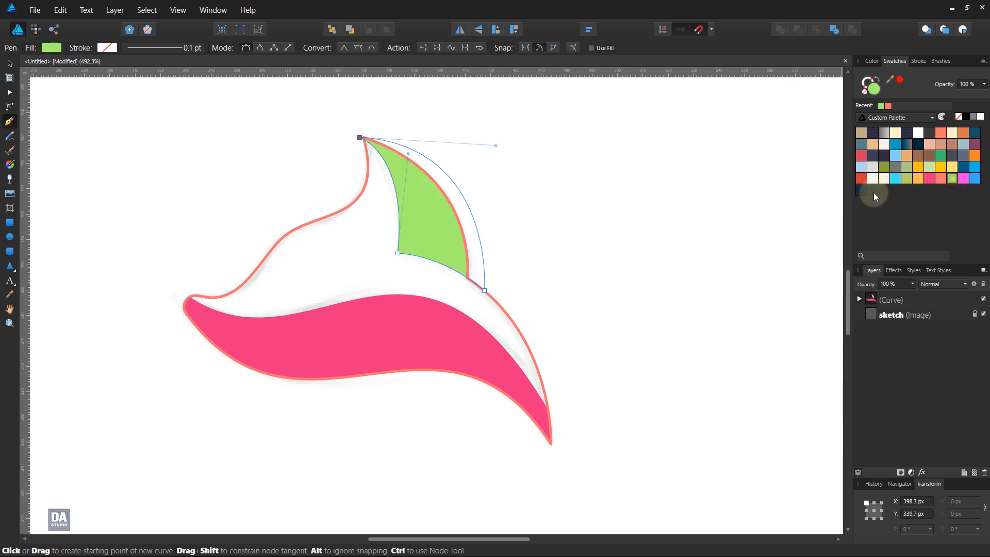
pyautogui.keyDown('ctrl'); pyautogui.click(505, 264); pyautogui.keyUp('ctrl')
# Step: Select the head outline with the Move tool, swap its coral stroke to its fill, and deselect it
pyautogui.press('v')
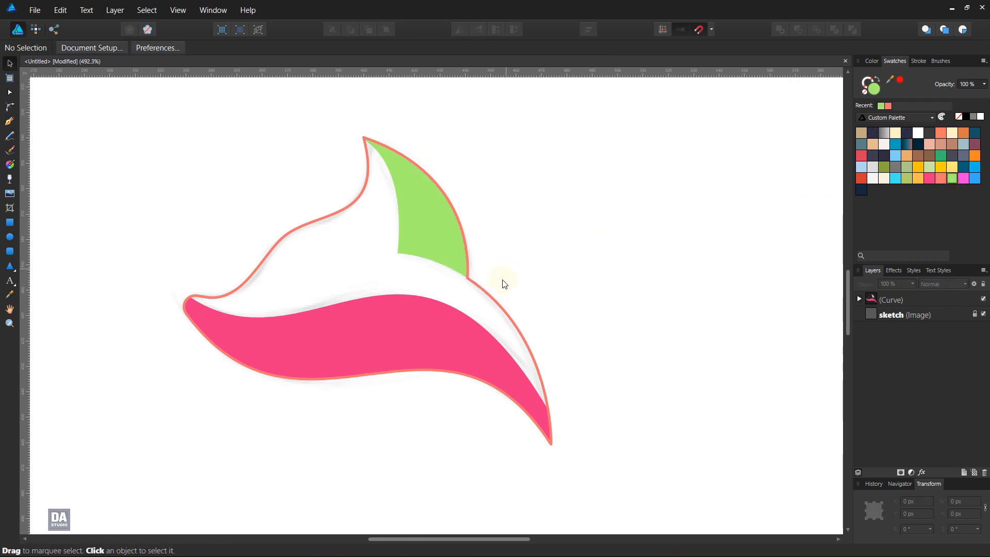
pyautogui.click(496, 299)
pyautogui.click(878, 78)
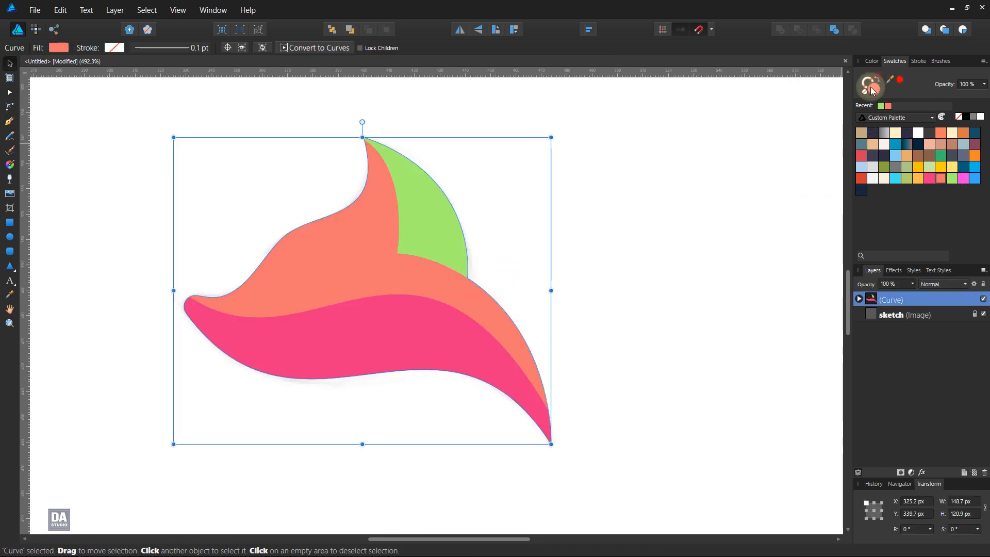
pyautogui.click(662, 200)
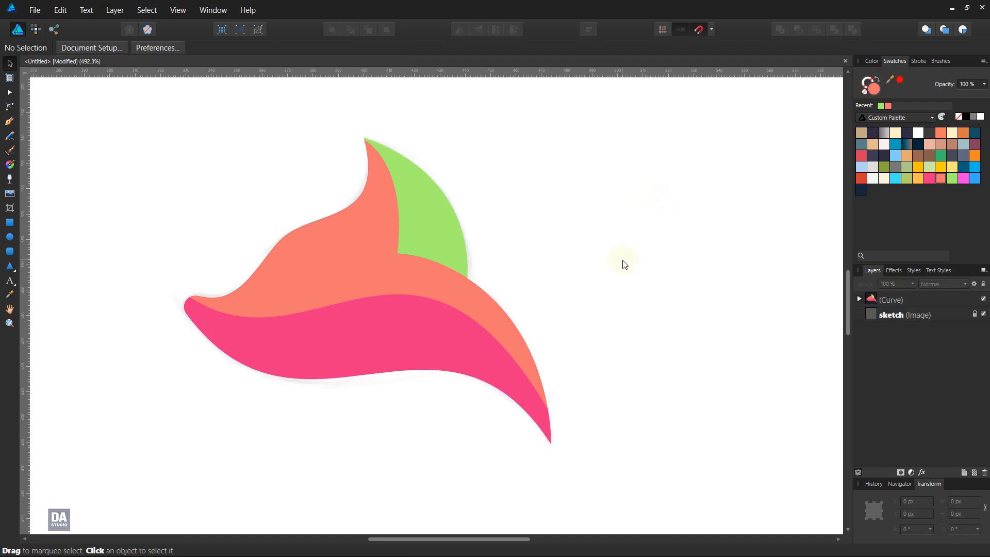
# Step: Inspect the coloured head at different zoom levels and hide the sketch image layer
pyautogui.scroll(-4, 613, 272)
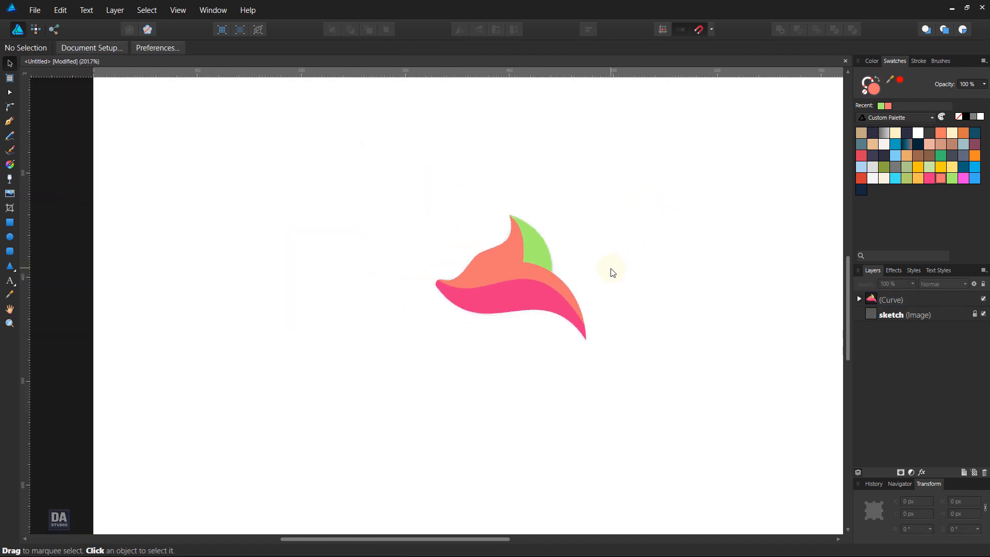
pyautogui.scroll(4, 613, 273)
pyautogui.scroll(1, 358, 301)
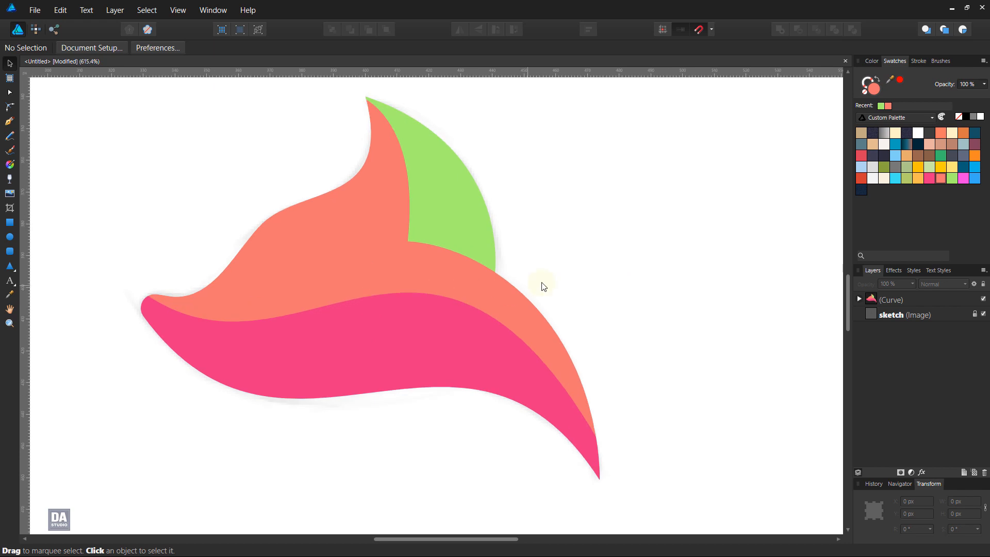
pyautogui.click(984, 314)
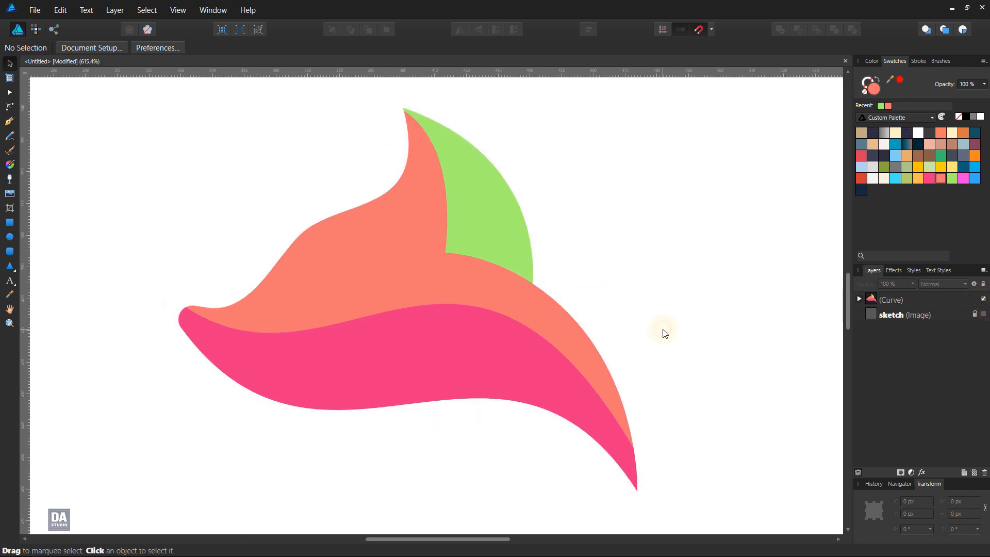
# Step: Fill the main head shape with the yellow-to-orange gradient from the Fancy Gradient palette
pyautogui.hotkey('ctrl', 't')
pyautogui.click(610, 383)
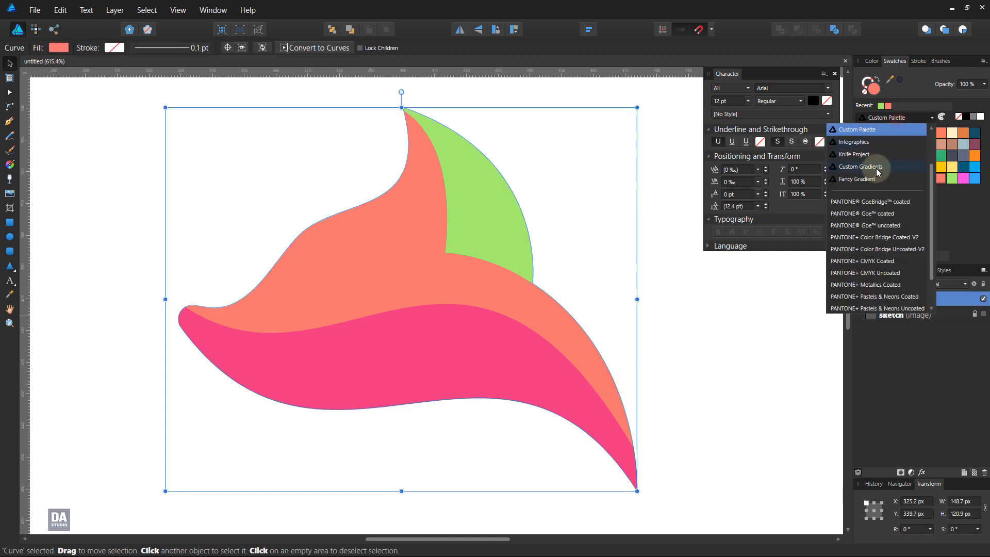
pyautogui.click(874, 178)
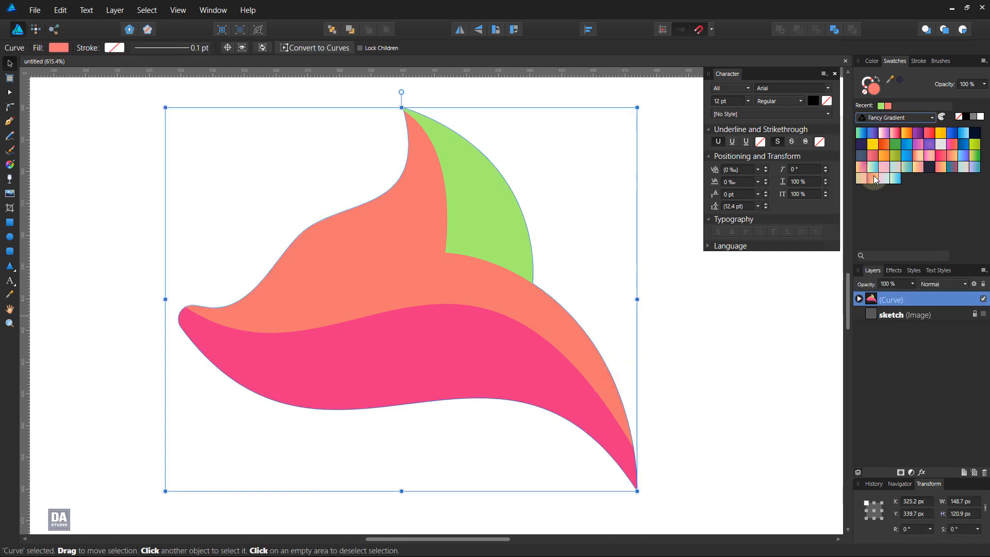
pyautogui.click(905, 135)
# Step: Fill the lower face shape and the ear shape with the White to transparent swatch from the Gradients palette, and deselect them
pyautogui.click(572, 375)
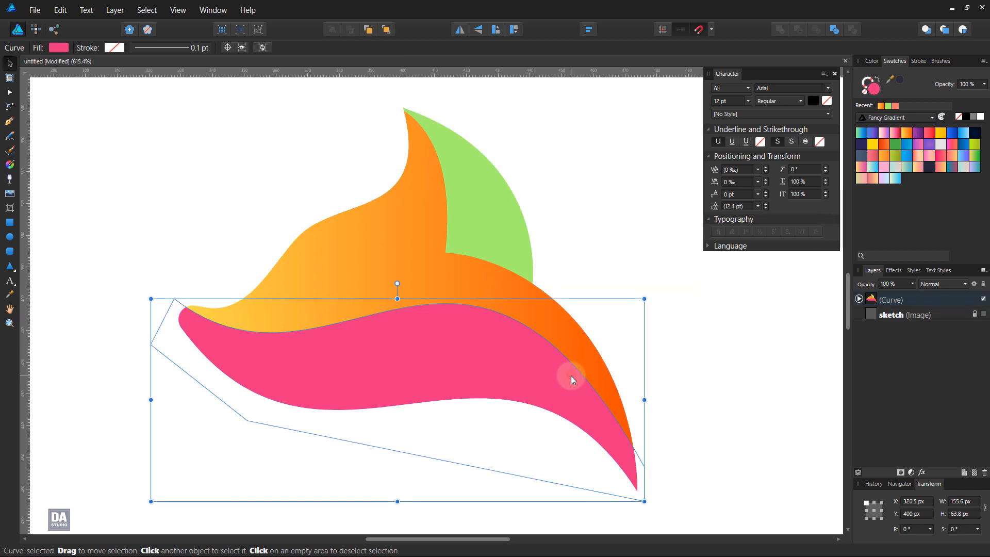
pyautogui.keyDown('shift'); pyautogui.click(507, 248); pyautogui.keyUp('shift')
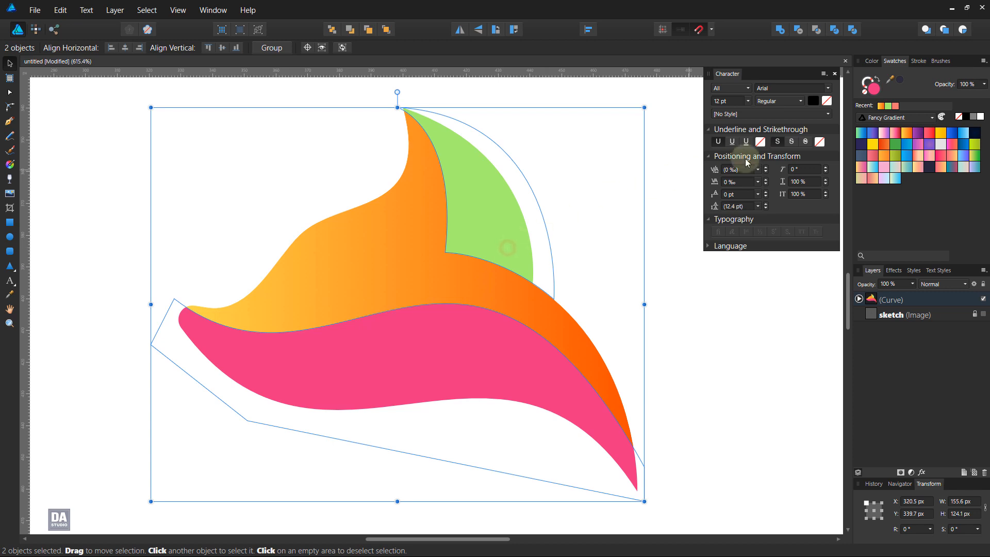
pyautogui.click(904, 120)
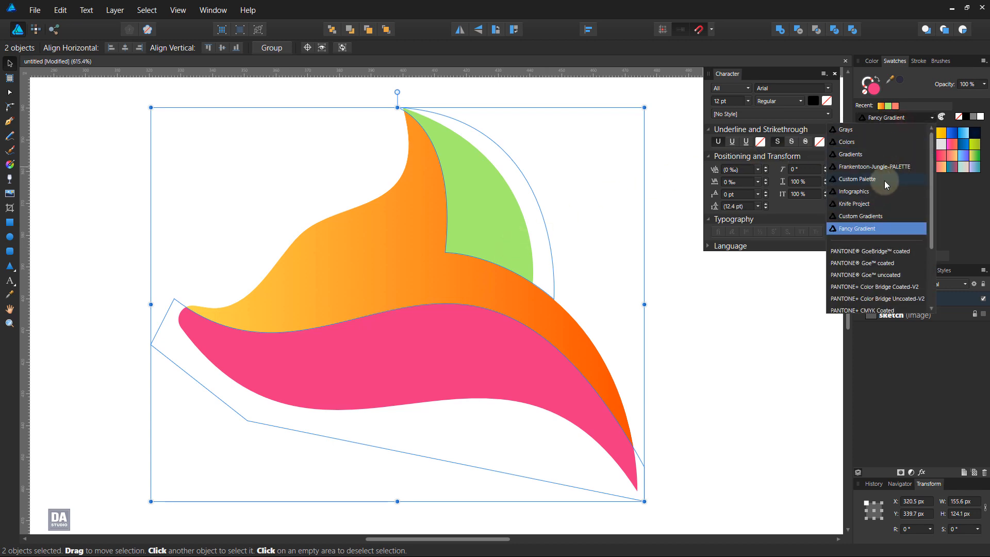
pyautogui.click(884, 153)
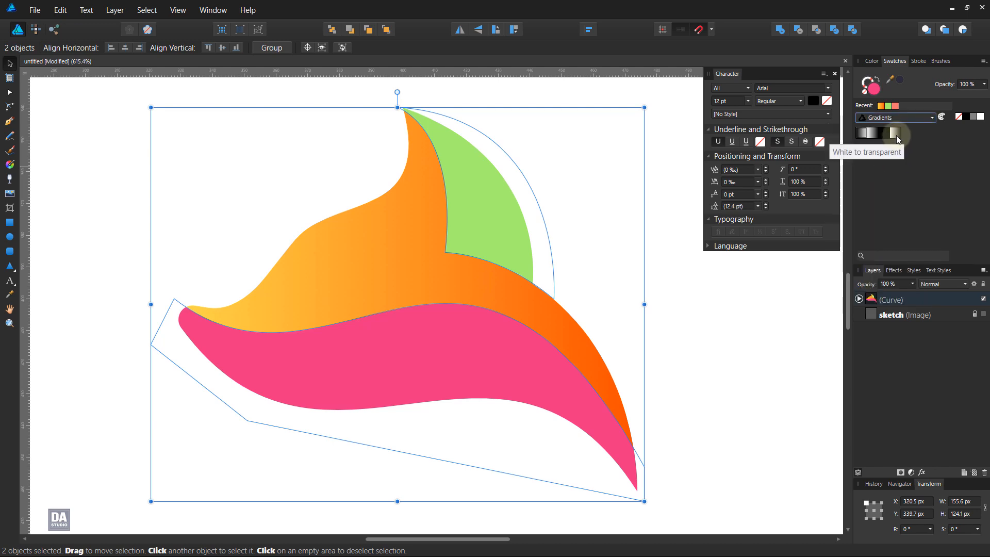
pyautogui.click(896, 134)
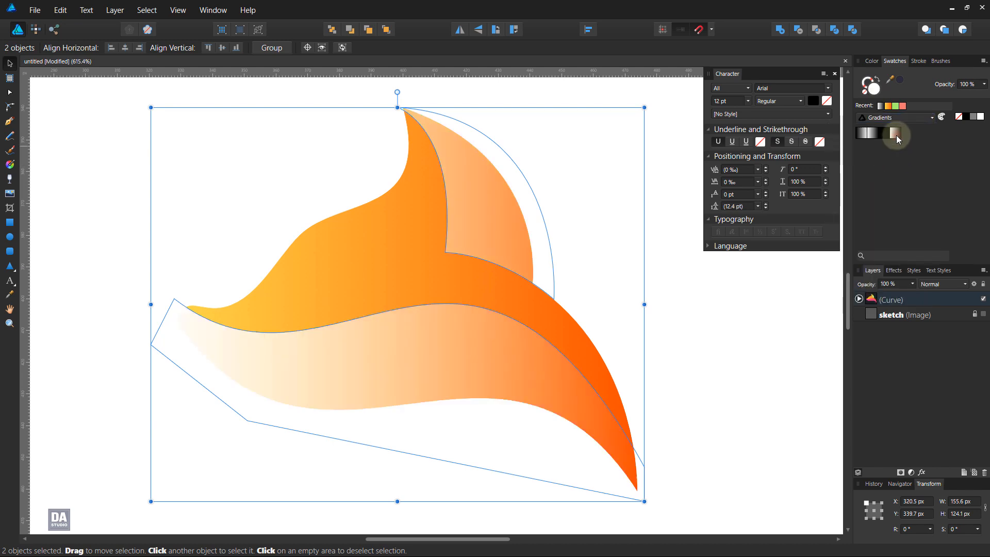
pyautogui.click(743, 310)
# Step: Redirect the lower face shape's gradient nearly vertically downward and the ear's gradient diagonally from outside its outer edge to its inner corner
pyautogui.click(447, 373)
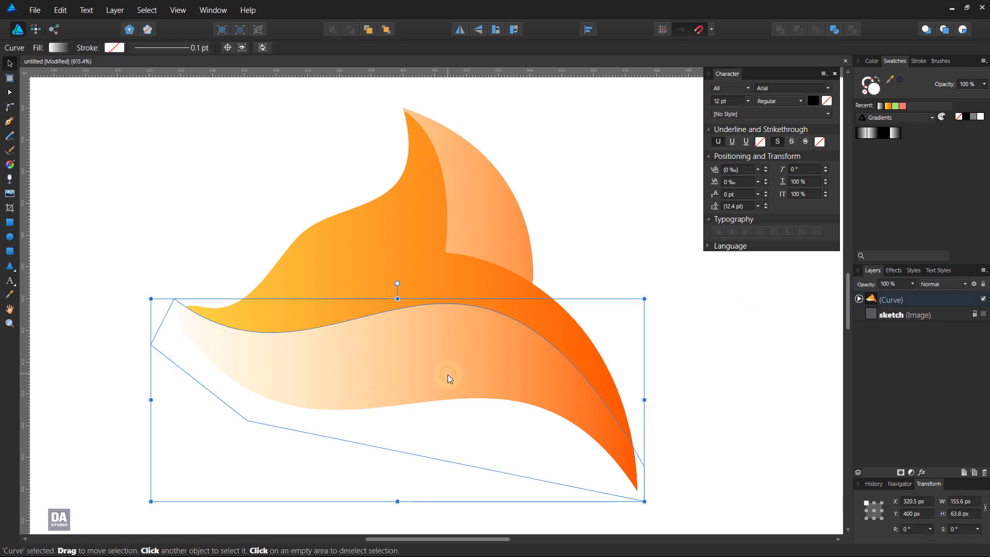
pyautogui.click(9, 164)
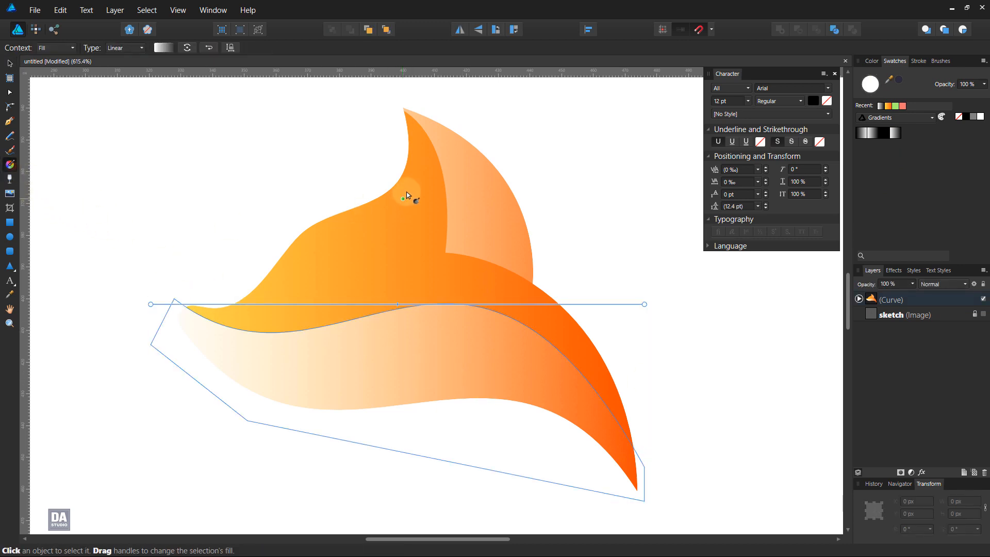
pyautogui.moveTo(410, 184); pyautogui.dragTo(438, 527)
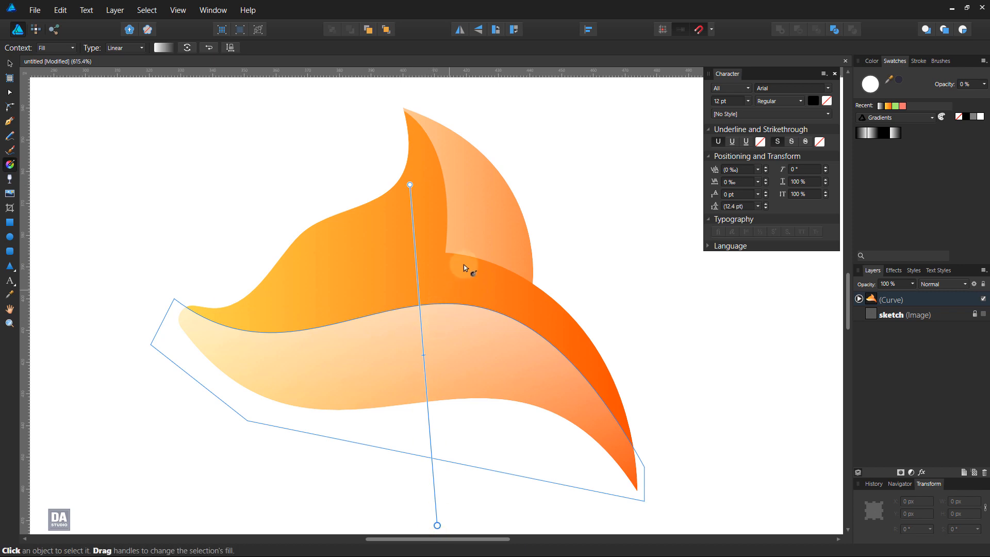
pyautogui.click(480, 242)
pyautogui.moveTo(563, 135); pyautogui.dragTo(432, 258)
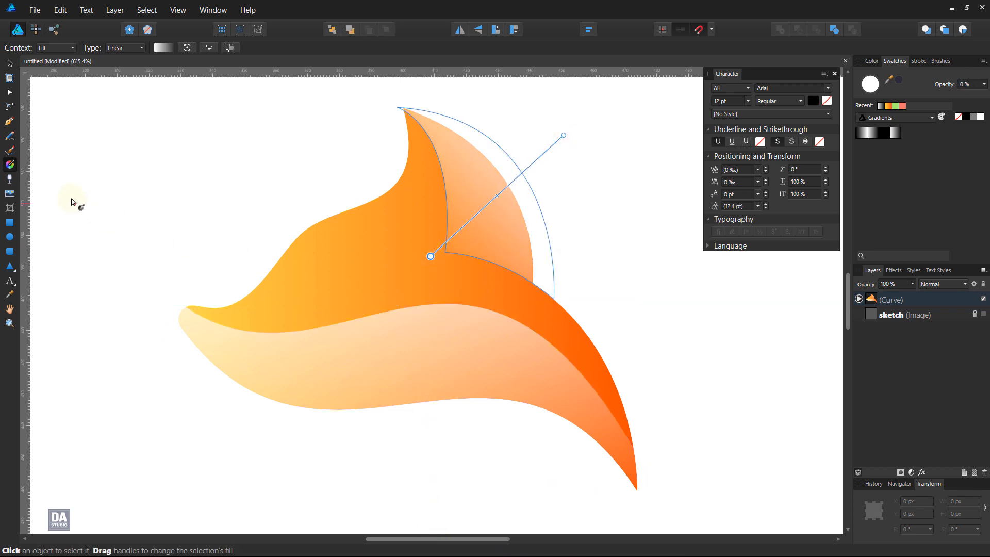
# Step: Draw a Pen tool curve along the boundary between the main head and the lower face, from the nose to the rear tip
pyautogui.click(10, 122)
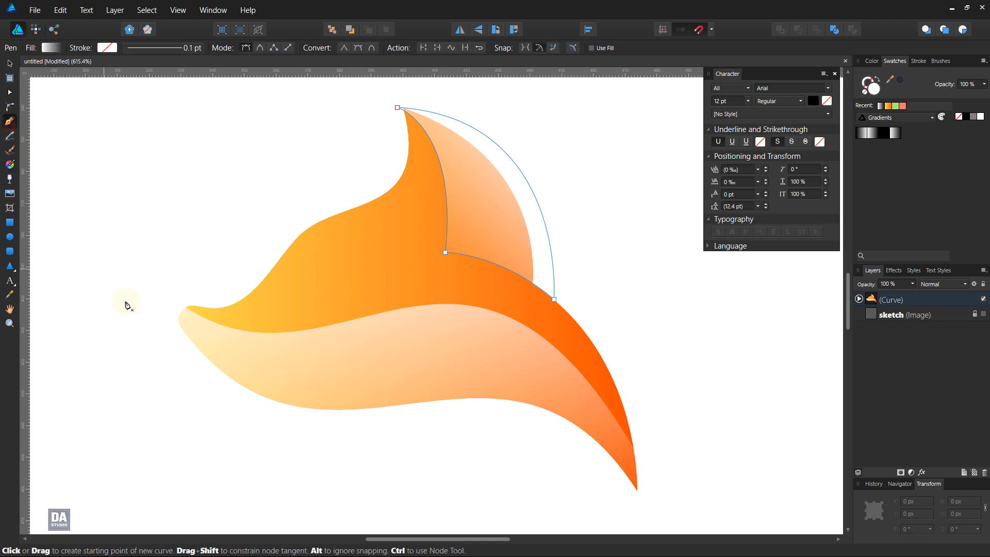
pyautogui.click(187, 309)
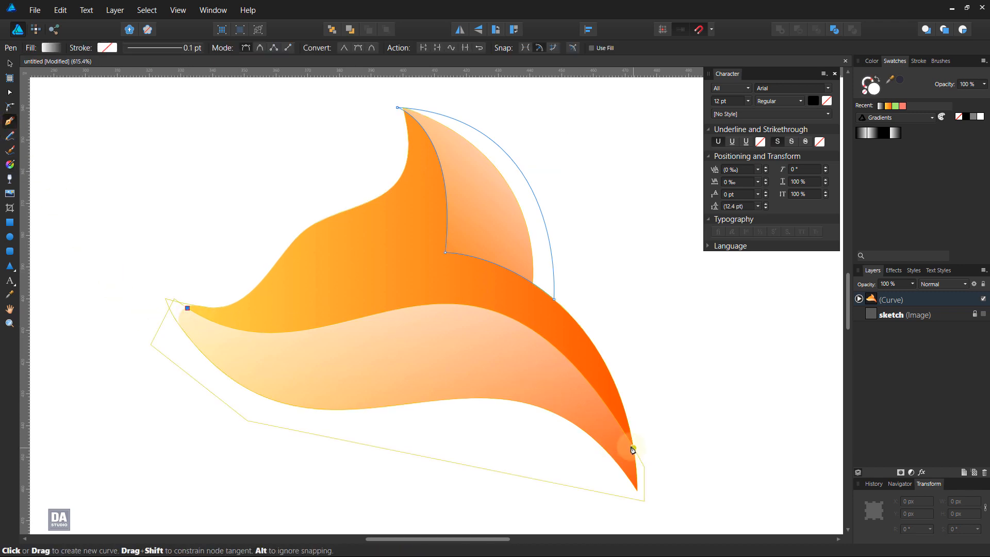
pyautogui.click(633, 448)
pyautogui.moveTo(308, 347); pyautogui.dragTo(471, 162)
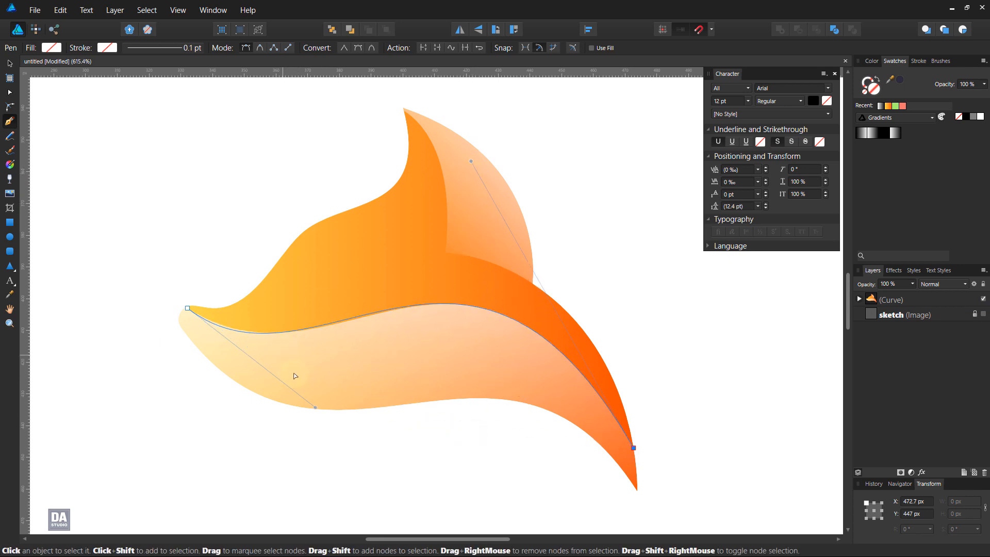
pyautogui.moveTo(315, 410); pyautogui.dragTo(329, 409)
# Step: Give the boundary curve a 0.2 pt black stroke with a pressure profile that tapers to points at both ends
pyautogui.click(918, 61)
pyautogui.scroll(1, 958, 93)
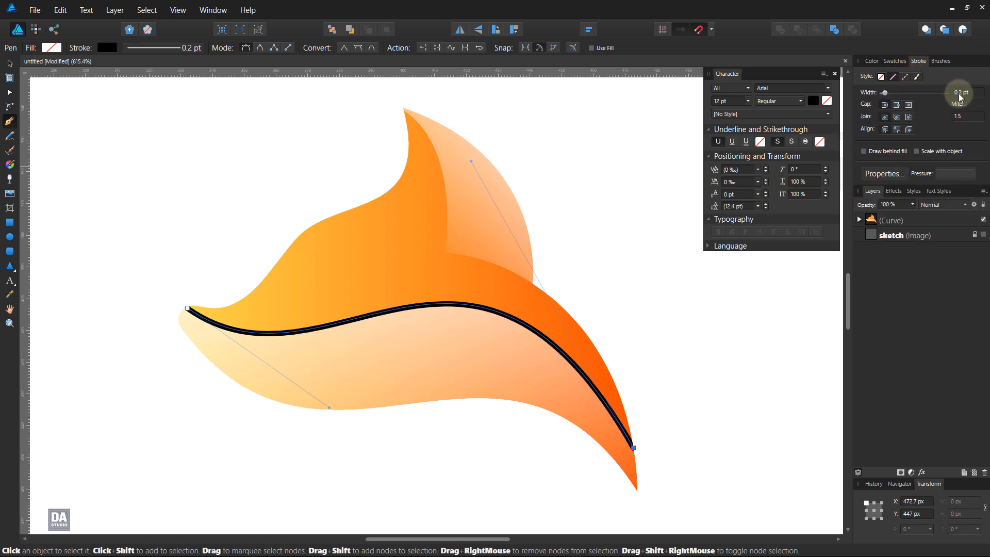
pyautogui.click(960, 172)
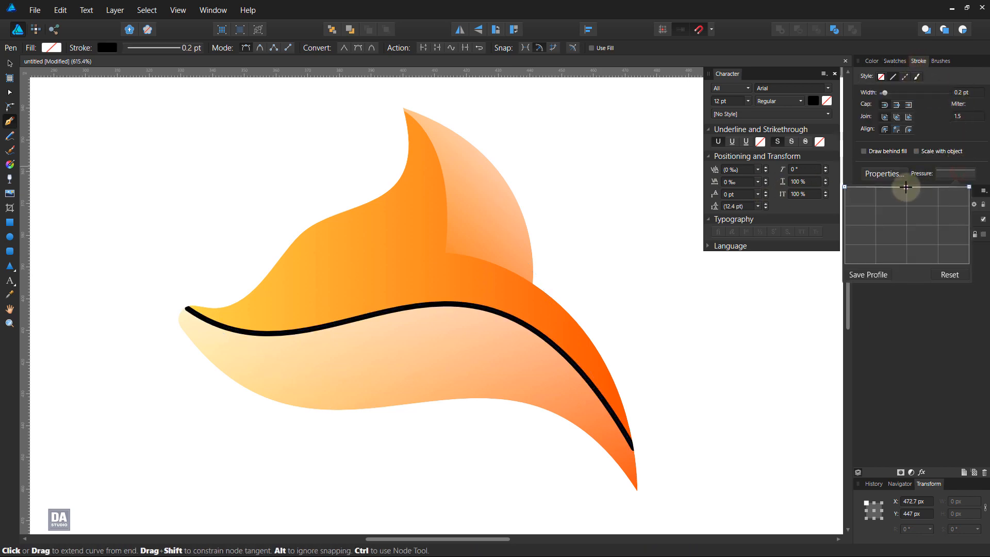
pyautogui.moveTo(846, 187); pyautogui.dragTo(845, 264)
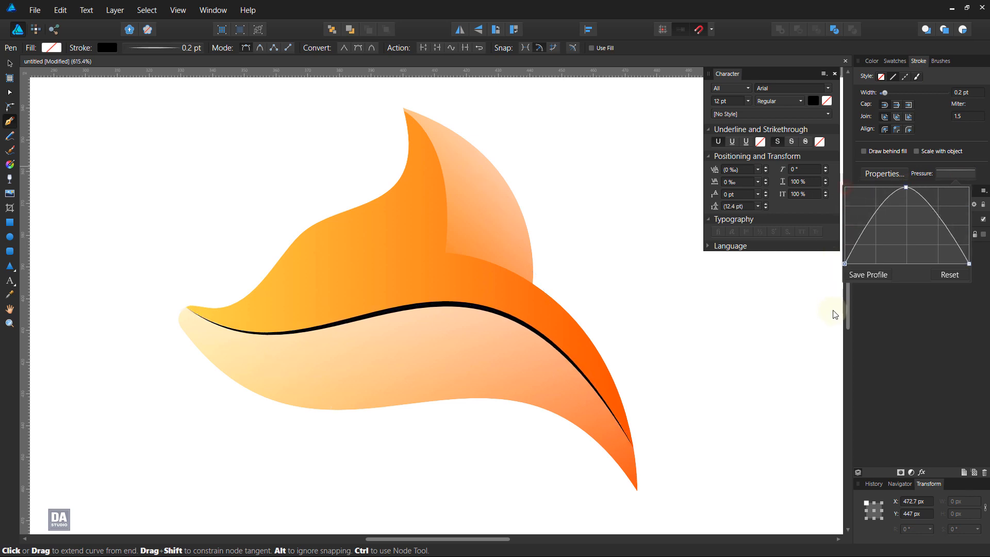
# Step: Colour the boundary curve's stroke white, set its blend mode to Overlay and deselect it
pyautogui.click(896, 61)
pyautogui.click(895, 60)
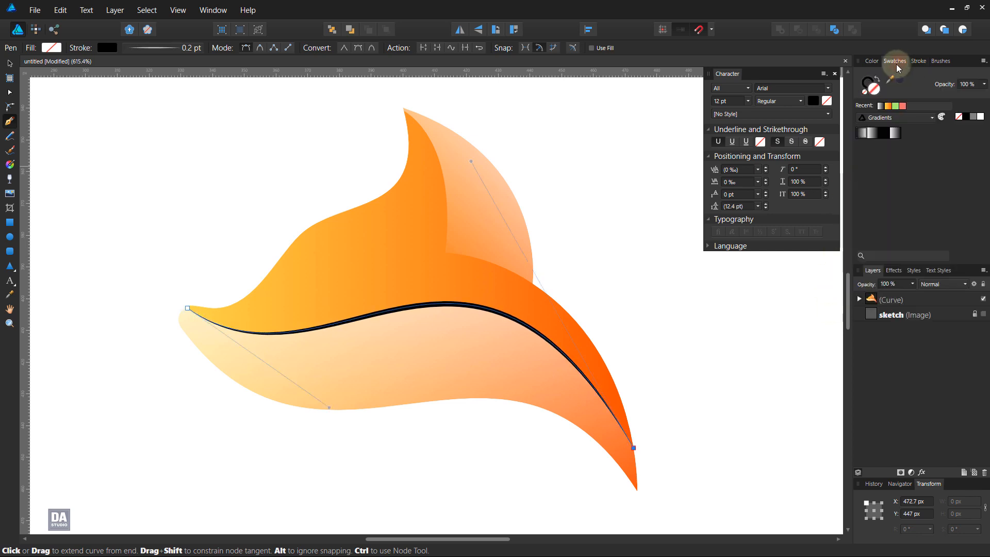
pyautogui.click(981, 118)
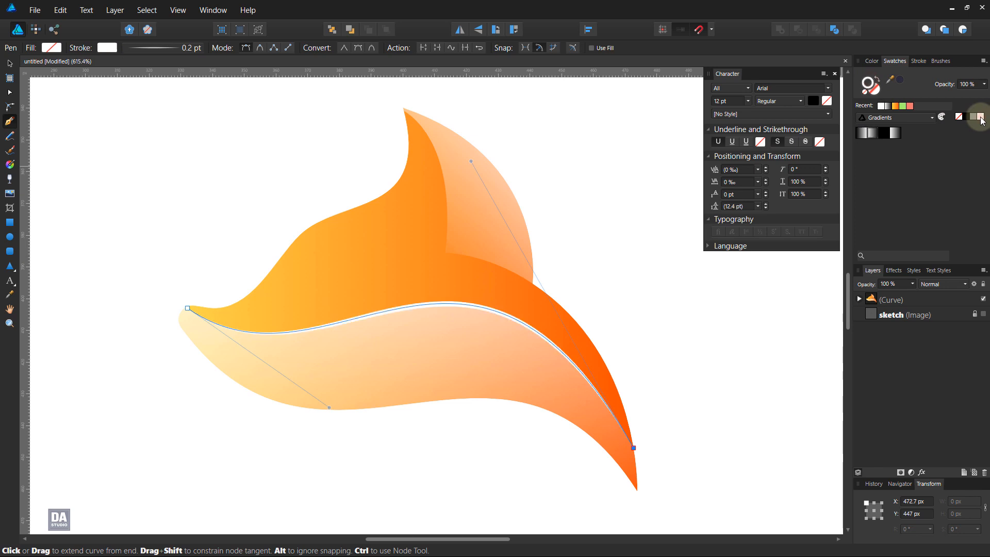
pyautogui.click(943, 284)
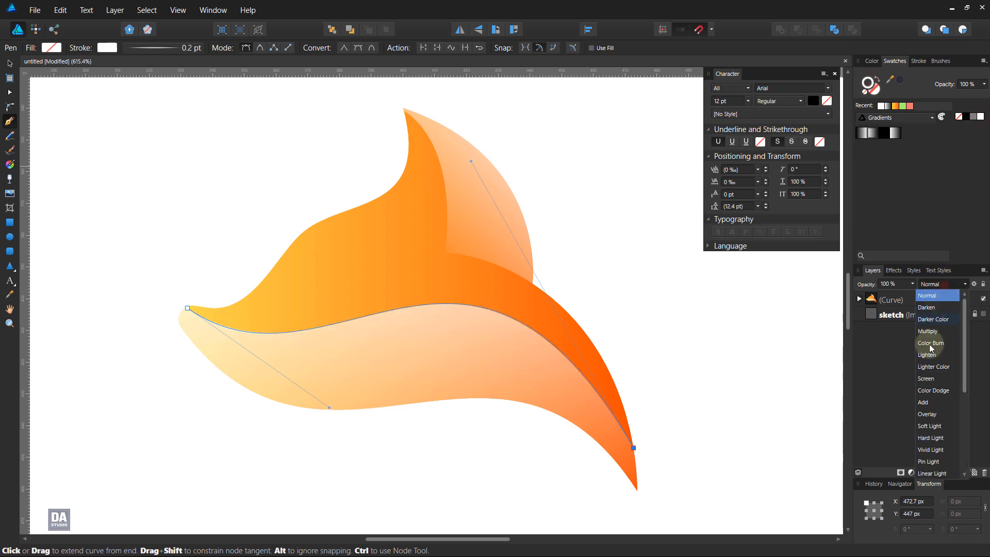
pyautogui.click(928, 416)
pyautogui.click(919, 61)
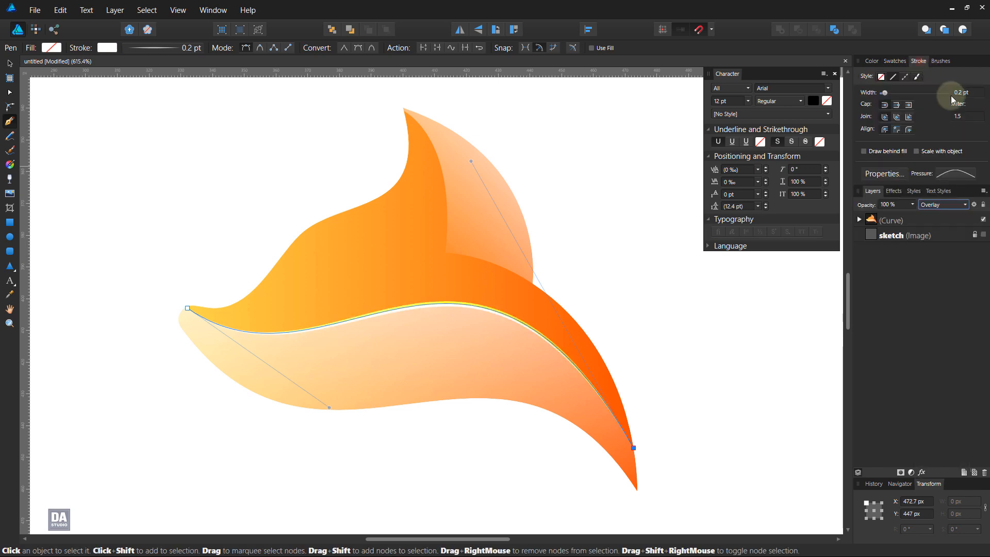
pyautogui.scroll(1, 958, 95)
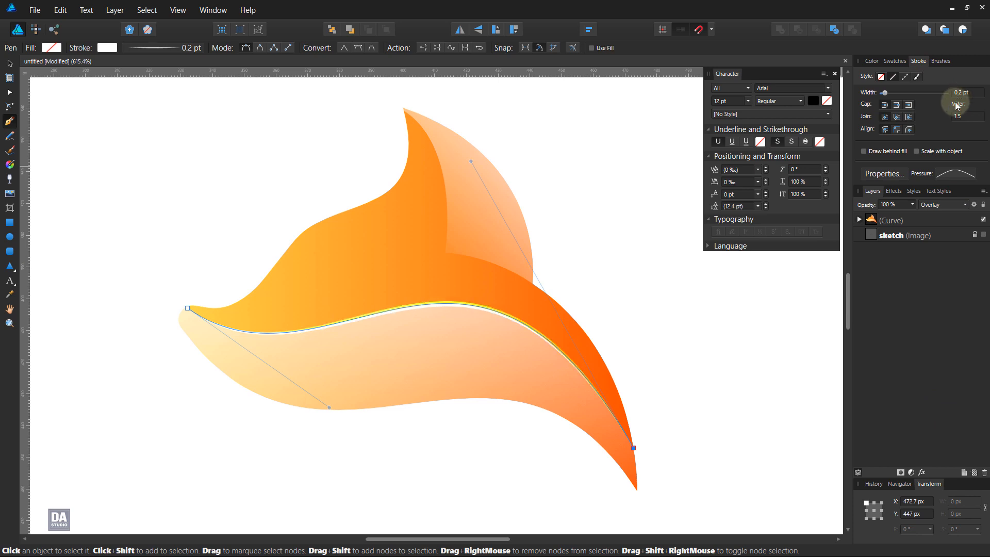
pyautogui.press('Escape')
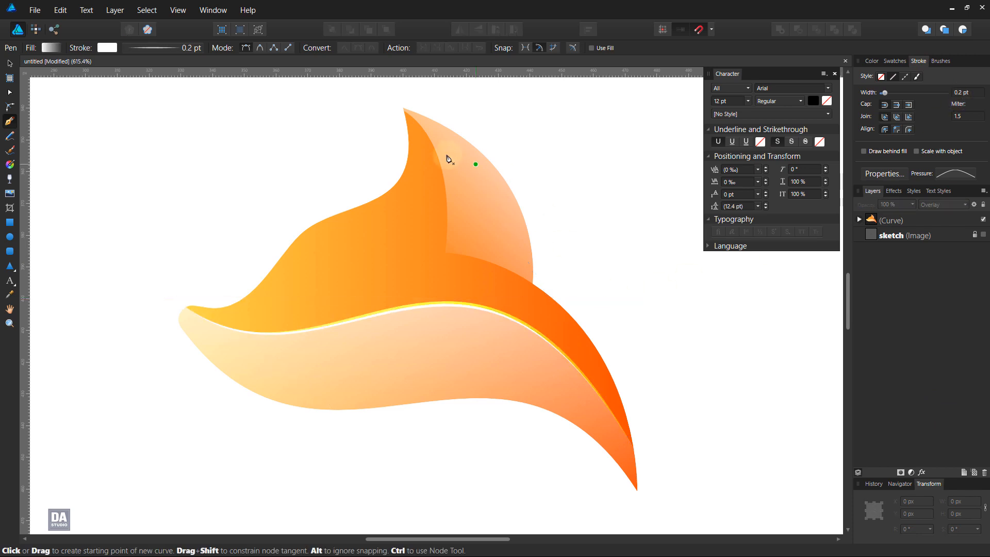
# Step: Draw a Pen tool curve along the ear's inner edge, from the ear tip through its inner corner to the outer base
pyautogui.click(404, 110)
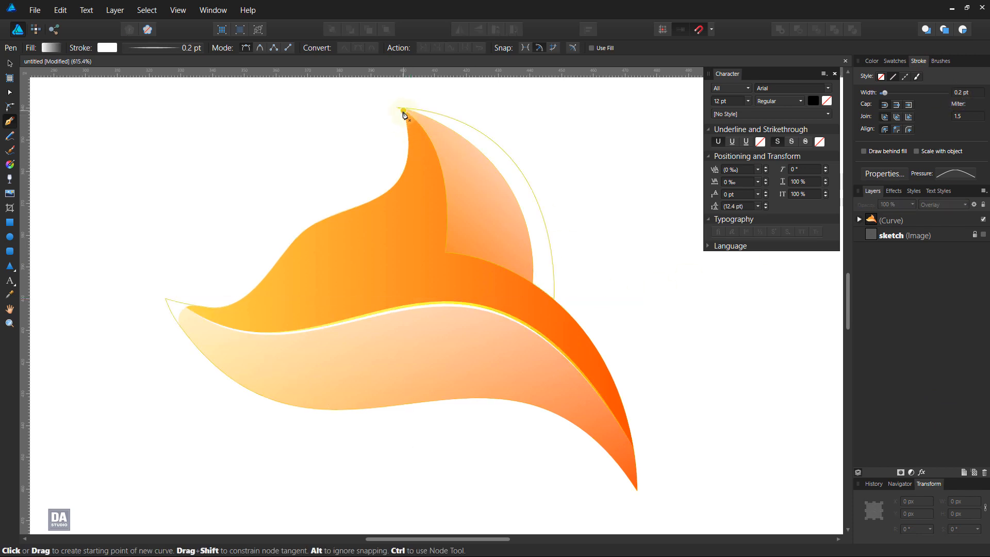
pyautogui.moveTo(445, 252); pyautogui.dragTo(433, 370)
pyautogui.click(446, 257)
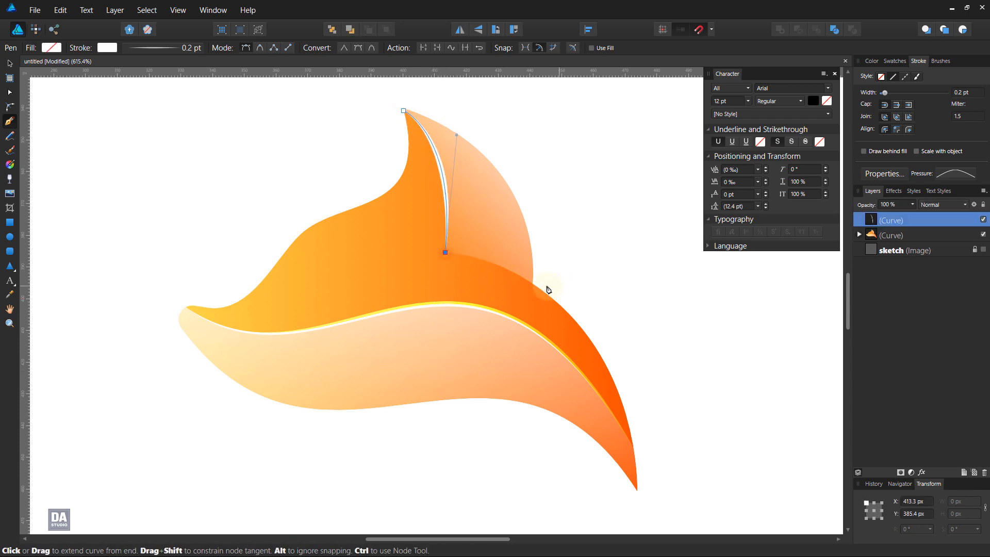
pyautogui.moveTo(533, 283); pyautogui.dragTo(573, 311)
# Step: Set the ear highlight curve's blend mode to Overlay and its opacity to 75 %
pyautogui.click(933, 204)
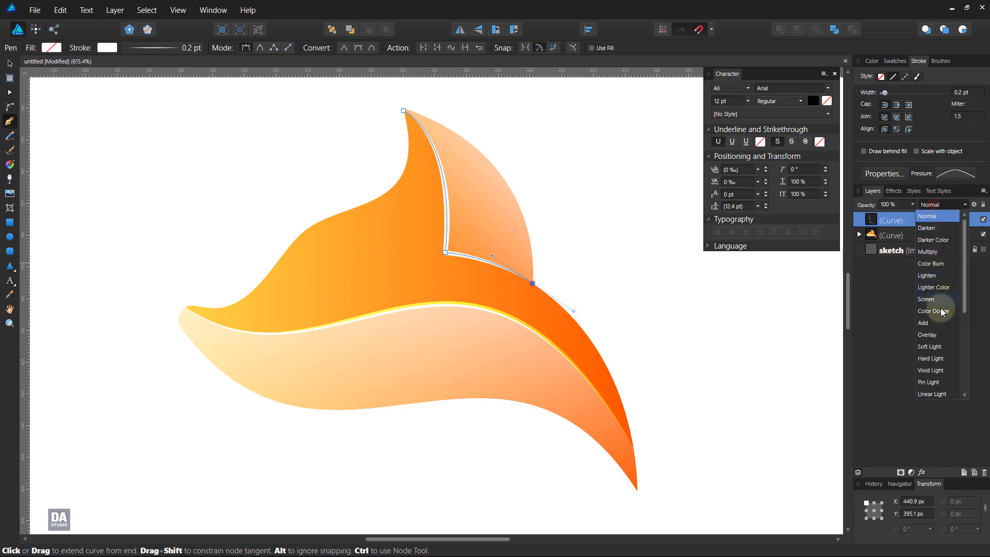
pyautogui.click(937, 333)
pyautogui.click(914, 208)
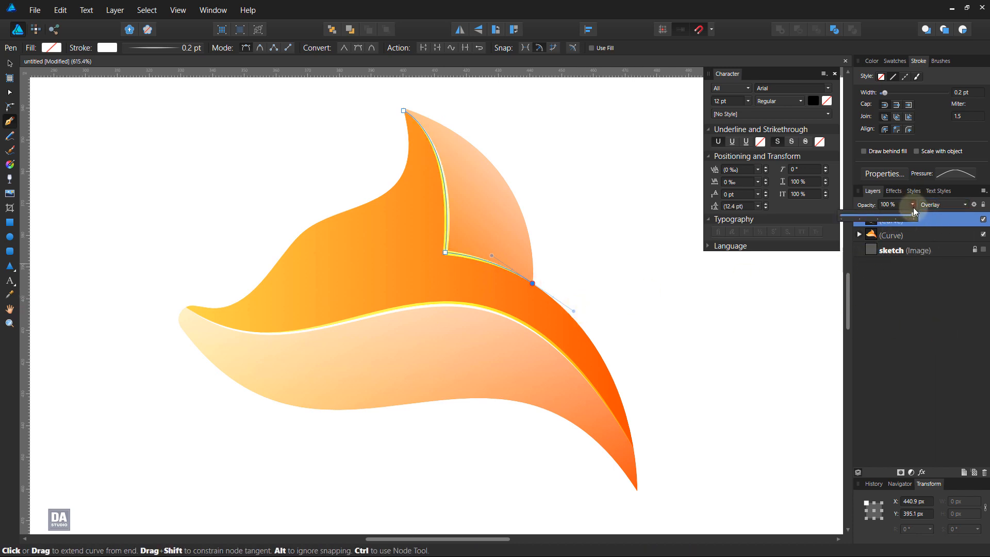
pyautogui.moveTo(897, 214); pyautogui.dragTo(896, 214)
pyautogui.keyDown('ctrl'); pyautogui.click(693, 289); pyautogui.keyUp('ctrl')
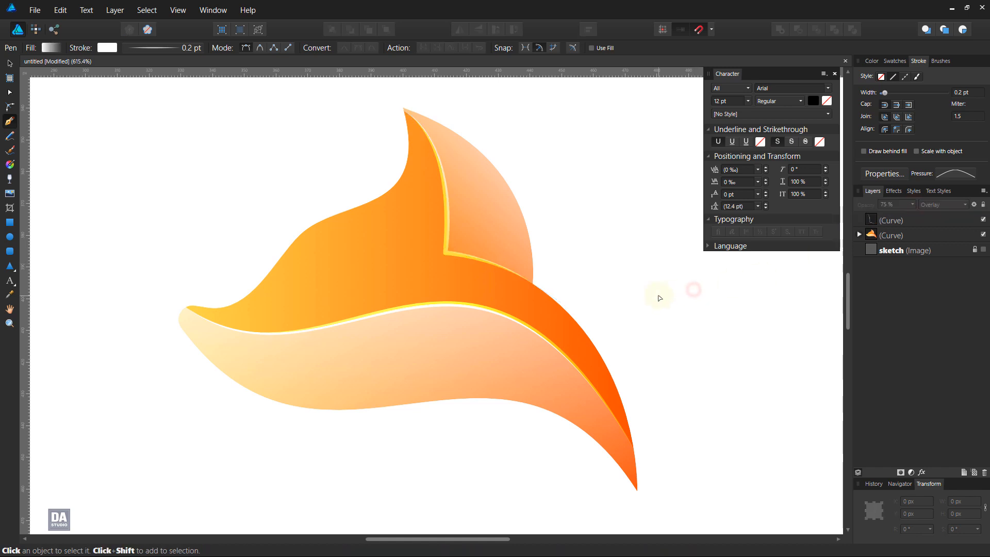
# Step: Reduce the ear highlight curve's opacity to 50 % and clip it inside the head curve layer
pyautogui.click(910, 220)
pyautogui.click(912, 207)
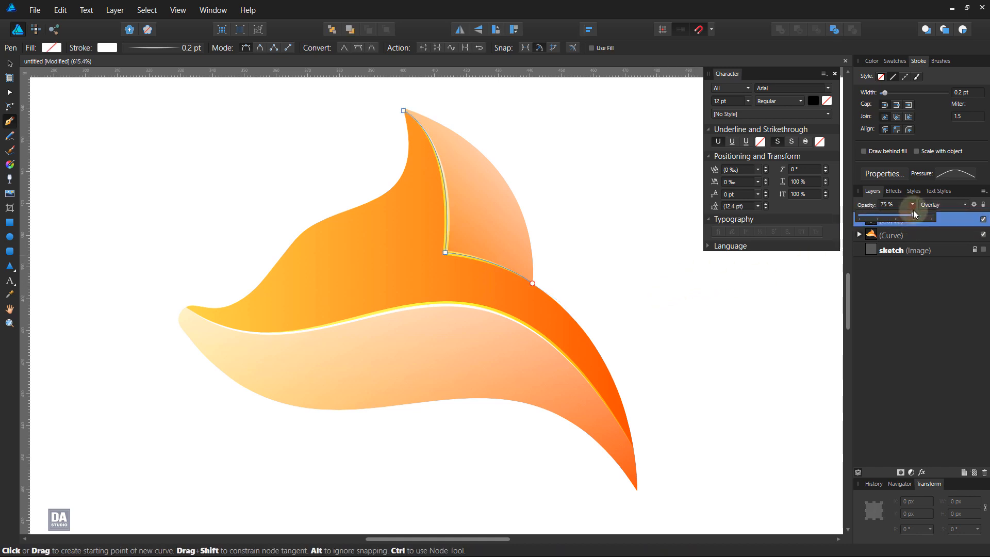
pyautogui.moveTo(911, 214); pyautogui.dragTo(904, 217)
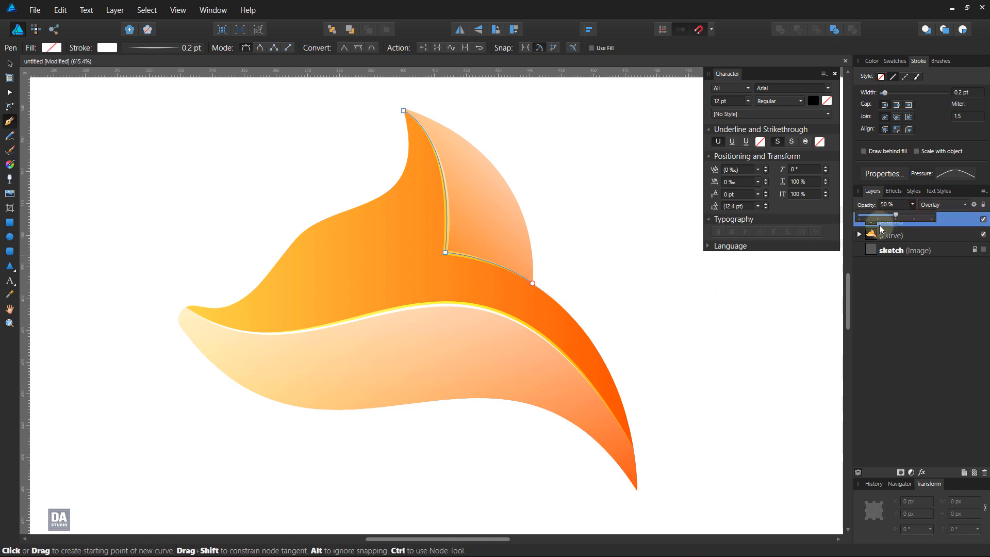
pyautogui.keyDown('ctrl'); pyautogui.click(704, 286); pyautogui.keyUp('ctrl')
pyautogui.click(927, 218)
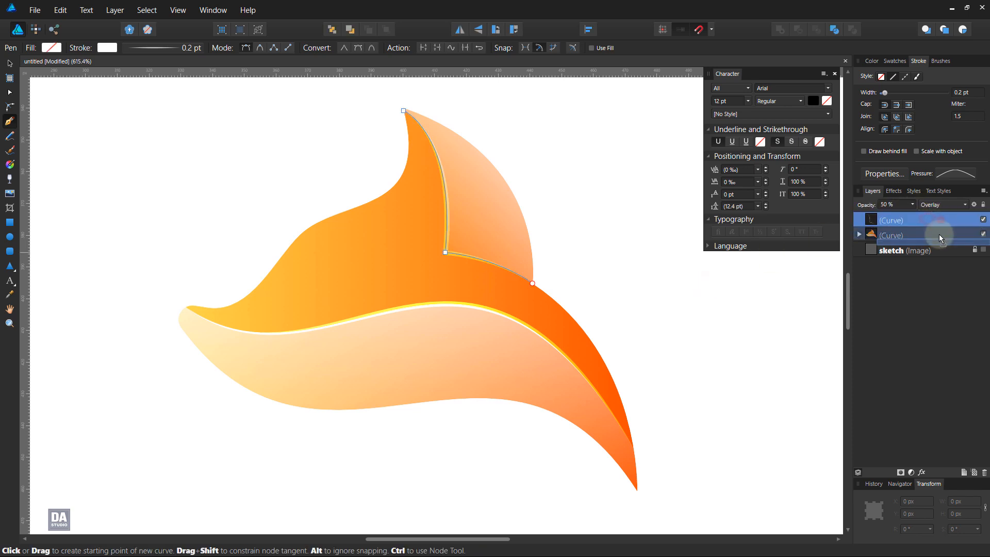
pyautogui.press('Delete')
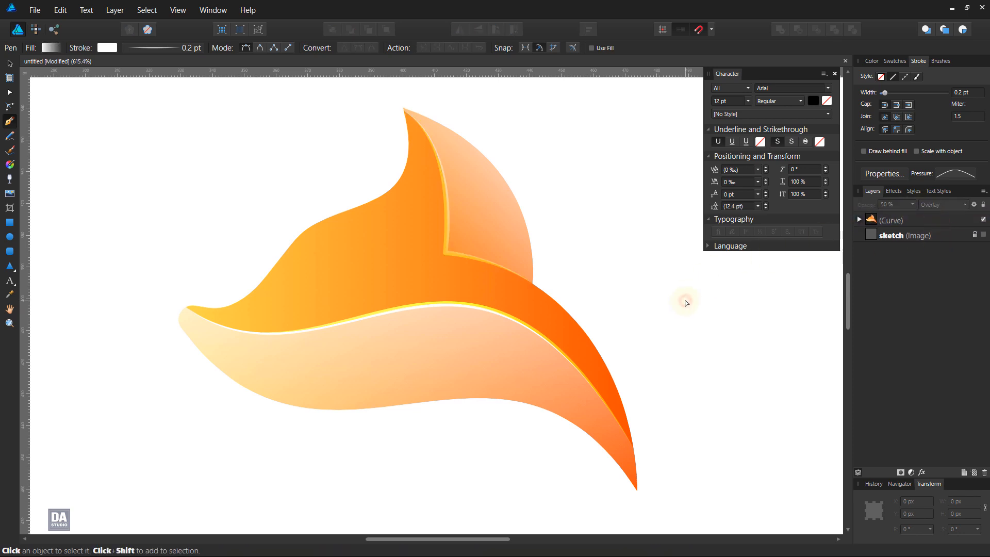
# Step: Draw an ellipse about 10 × 13.4 px over the nose tip, without stroke and filled with the yellow-to-orange gradient running slightly downward across it
pyautogui.click(10, 237)
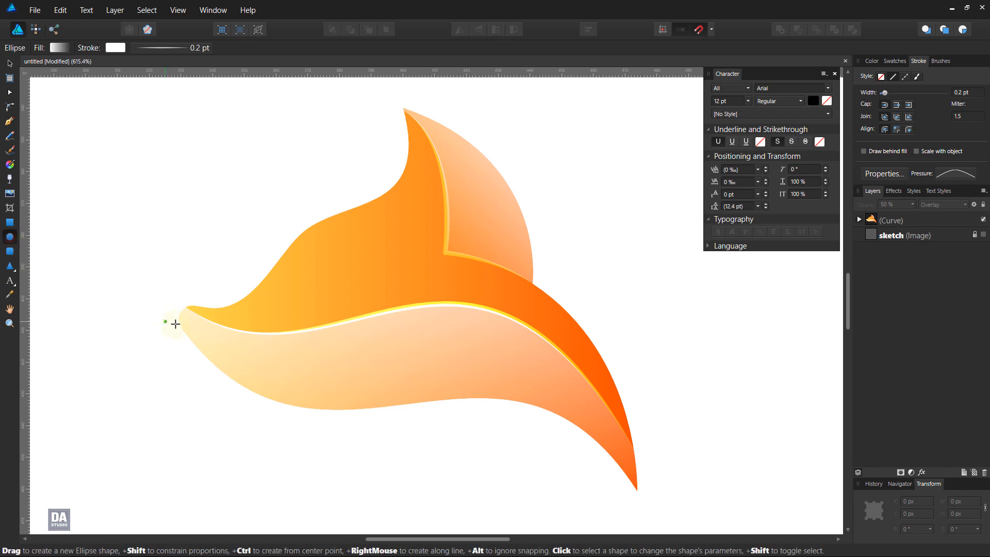
pyautogui.moveTo(168, 300); pyautogui.dragTo(200, 342)
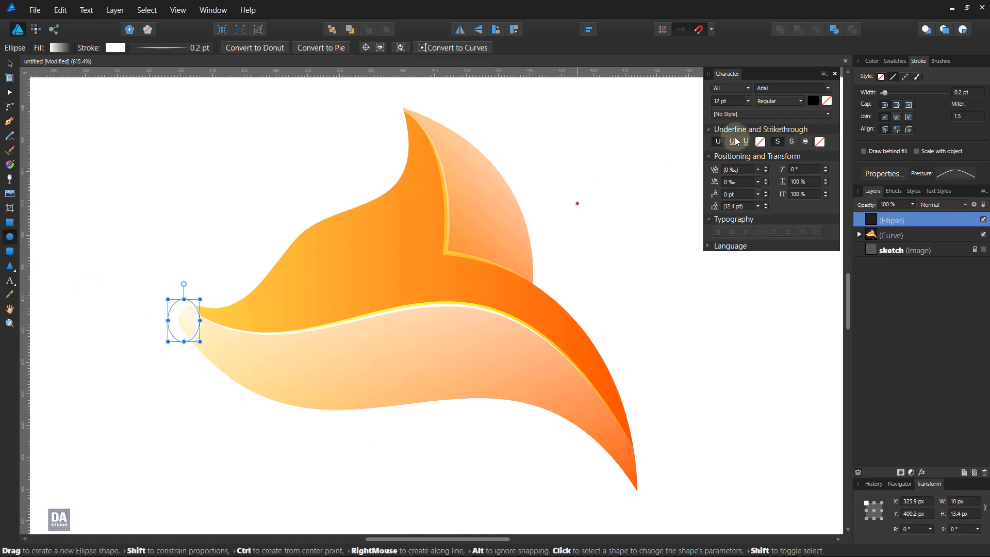
pyautogui.click(892, 62)
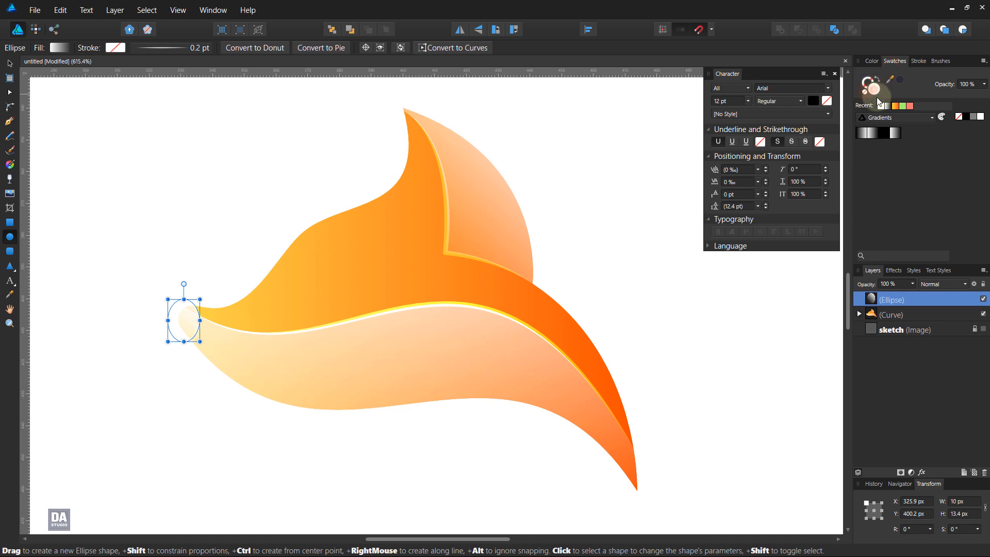
pyautogui.click(895, 106)
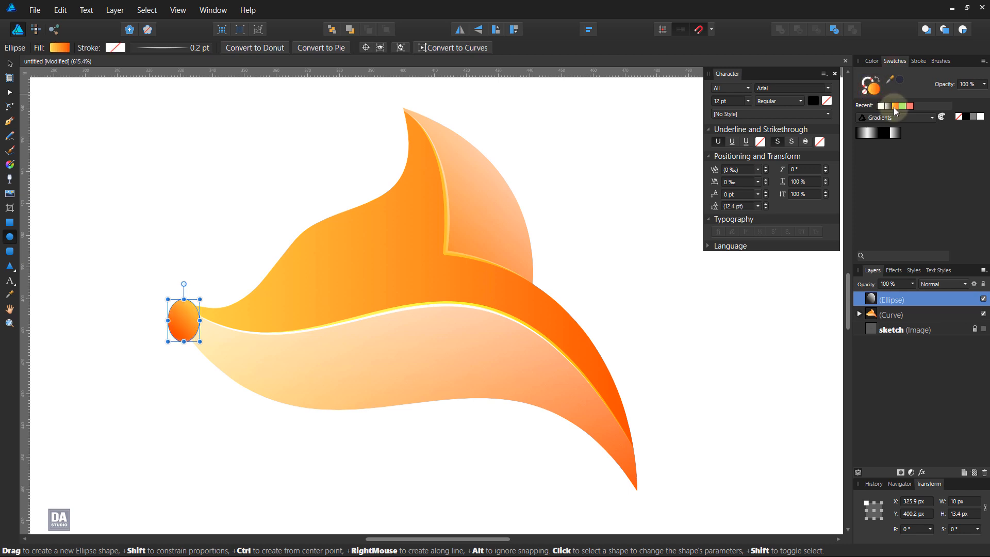
pyautogui.click(10, 165)
pyautogui.moveTo(168, 311); pyautogui.dragTo(200, 328)
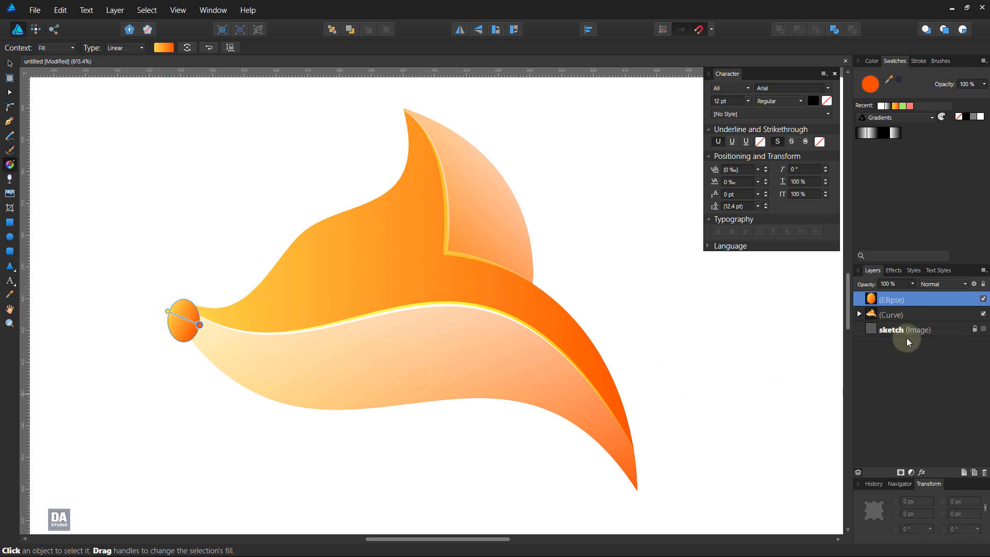
# Step: Set the nose ellipse's opacity to 50 % and clip it inside the head curve layer
pyautogui.click(912, 284)
pyautogui.moveTo(913, 295); pyautogui.dragTo(874, 300)
pyautogui.click(612, 299)
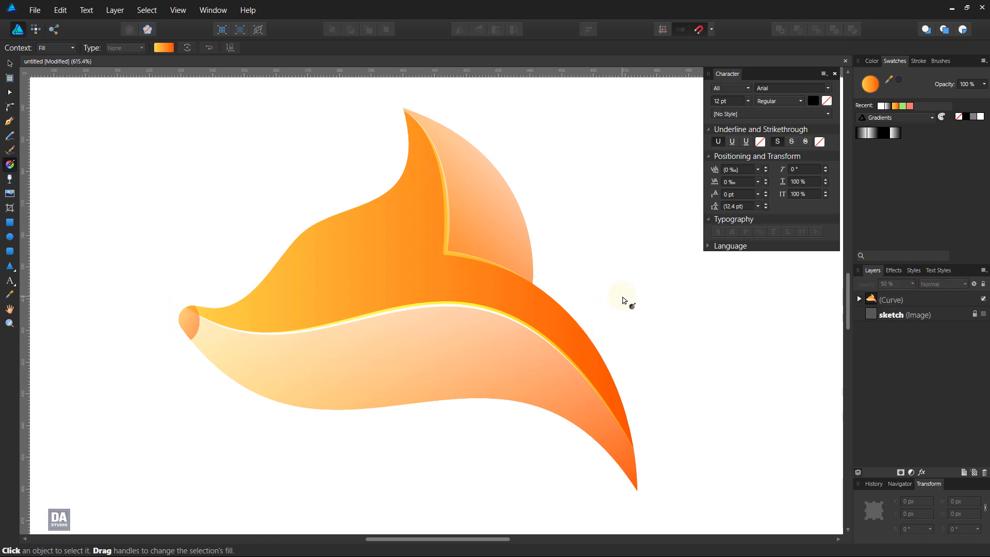
# Step: Add an outer shadow to the head curve with a radius of 29.1 px and an offset of 12.8 px
pyautogui.scroll(-5, 624, 301)
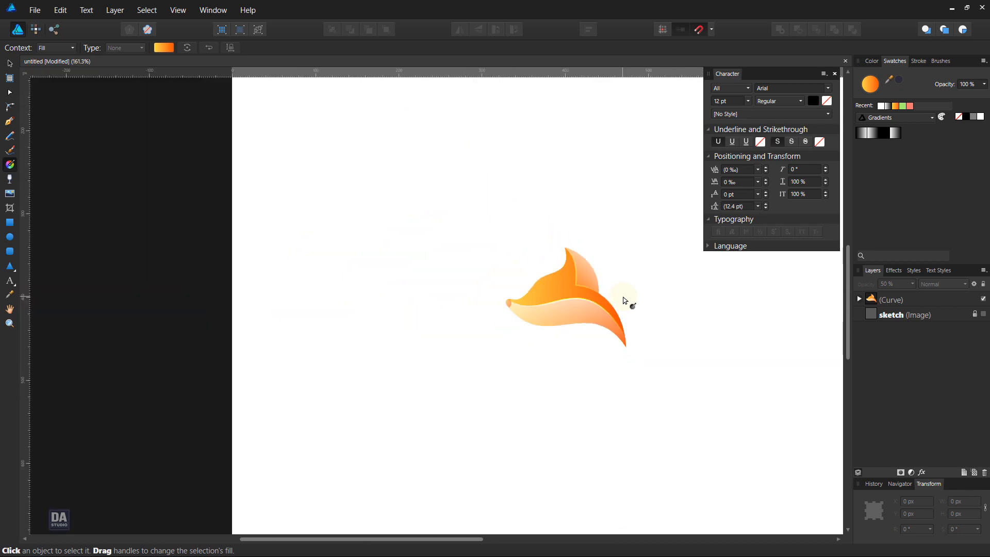
pyautogui.scroll(5, 624, 301)
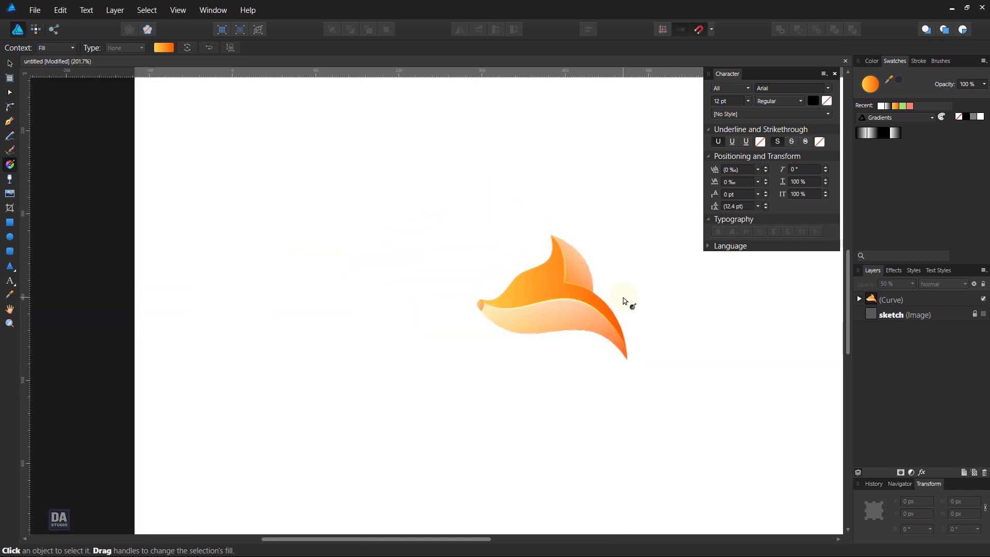
pyautogui.click(913, 299)
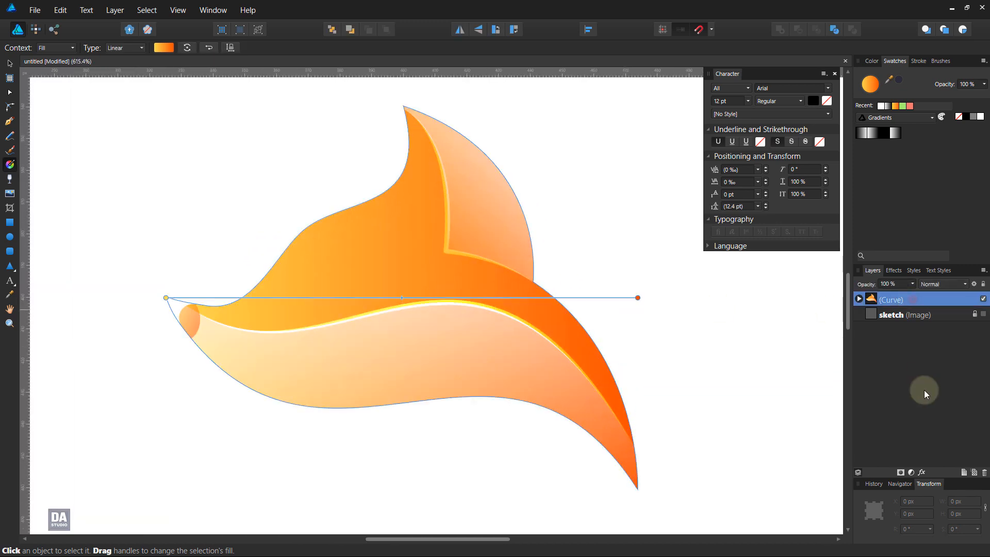
pyautogui.click(922, 472)
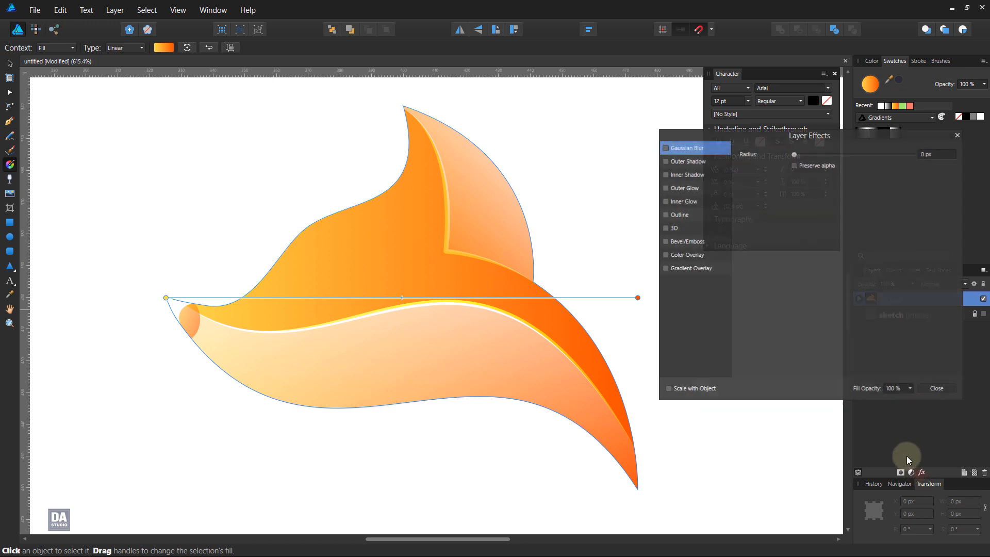
pyautogui.click(700, 162)
pyautogui.moveTo(796, 179); pyautogui.dragTo(872, 179)
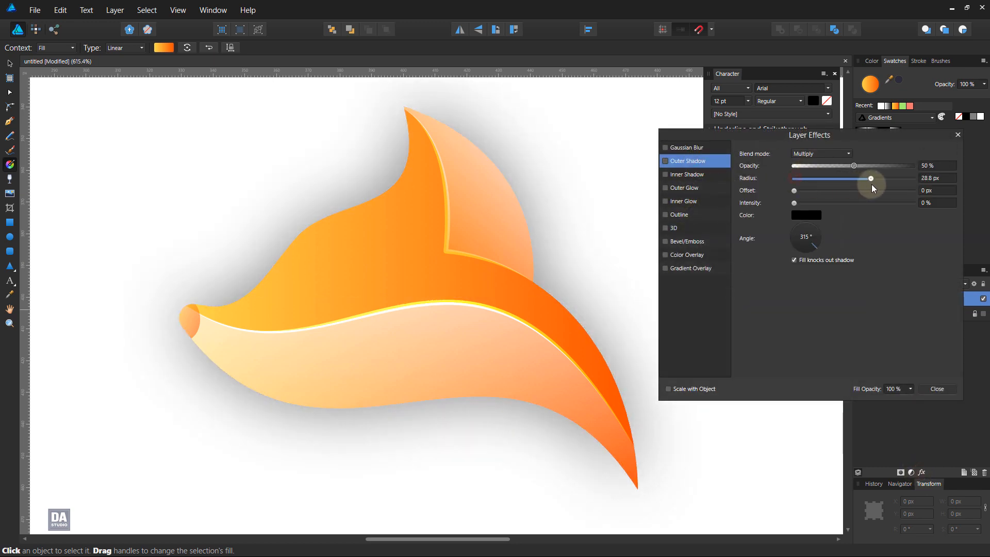
pyautogui.moveTo(794, 190); pyautogui.dragTo(849, 190)
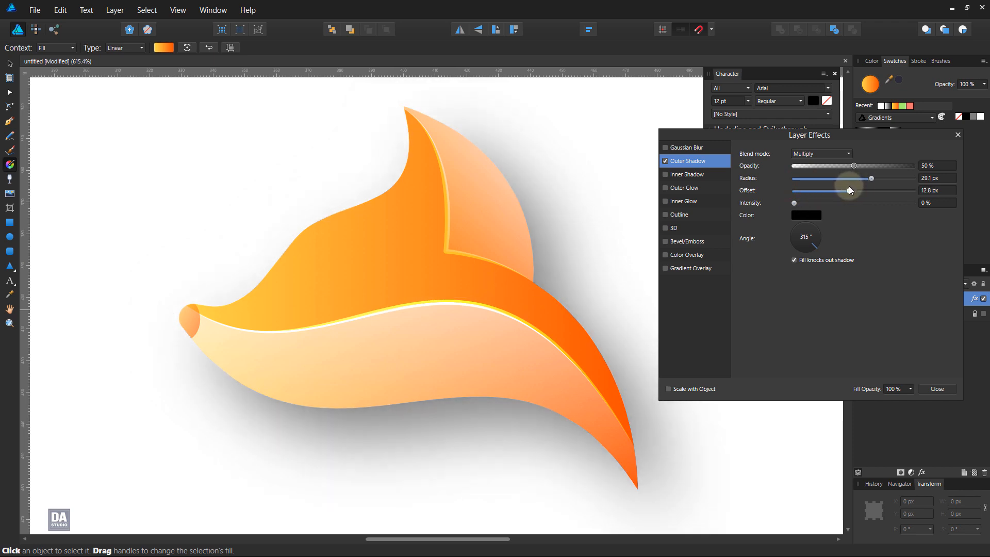
# Step: Add an inner shadow to the head curve with a radius of 10.1 px and a light orange colour
pyautogui.click(704, 181)
pyautogui.click(704, 204)
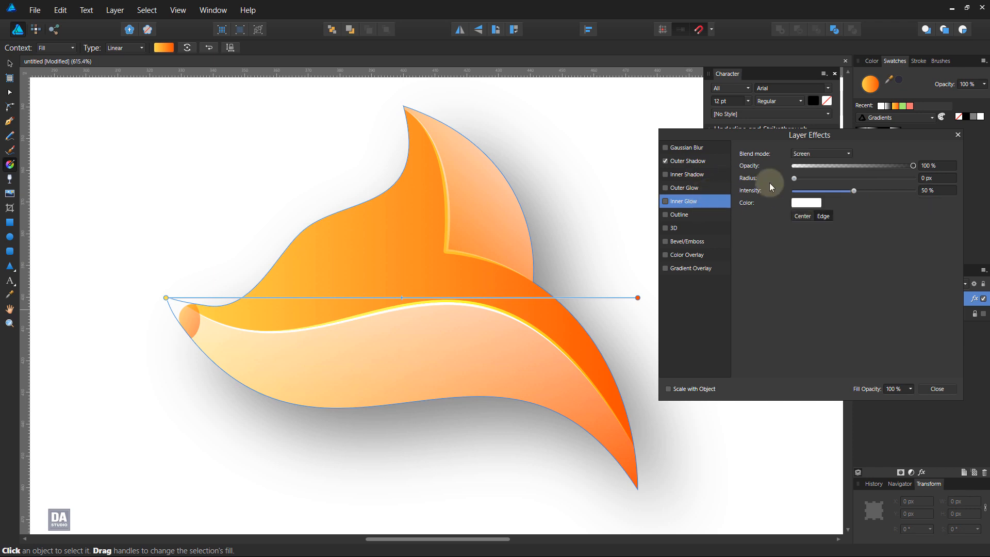
pyautogui.click(716, 175)
pyautogui.moveTo(795, 180); pyautogui.dragTo(847, 180)
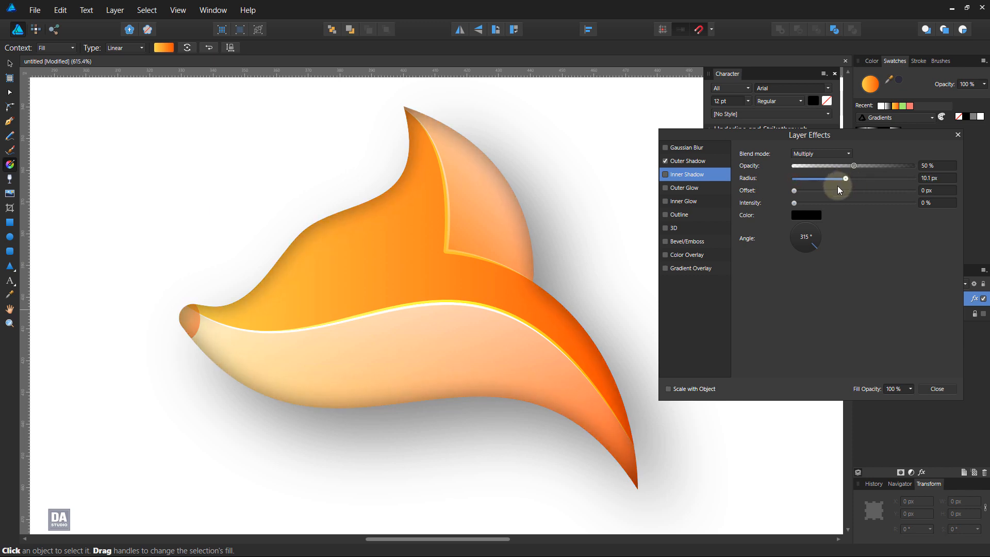
pyautogui.click(819, 217)
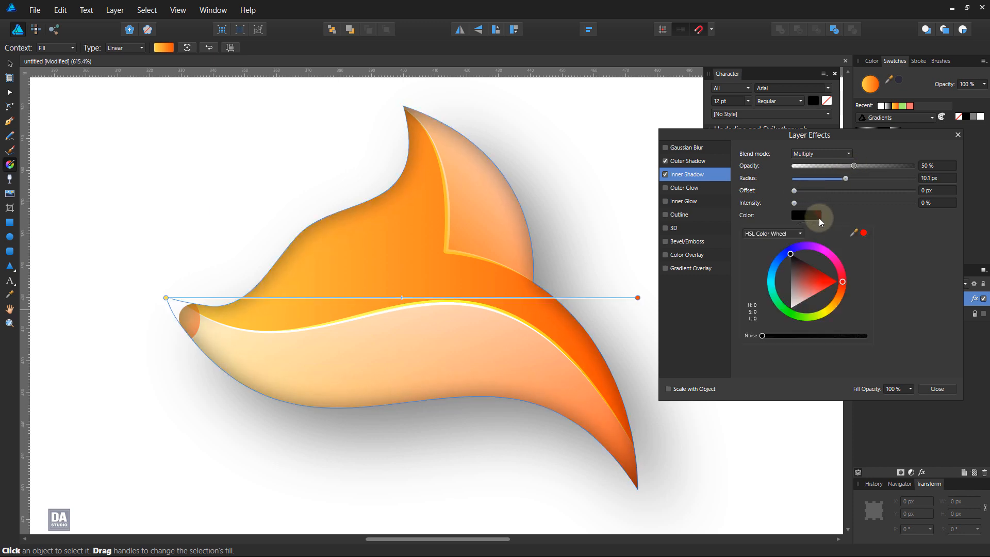
pyautogui.moveTo(823, 286); pyautogui.dragTo(836, 302)
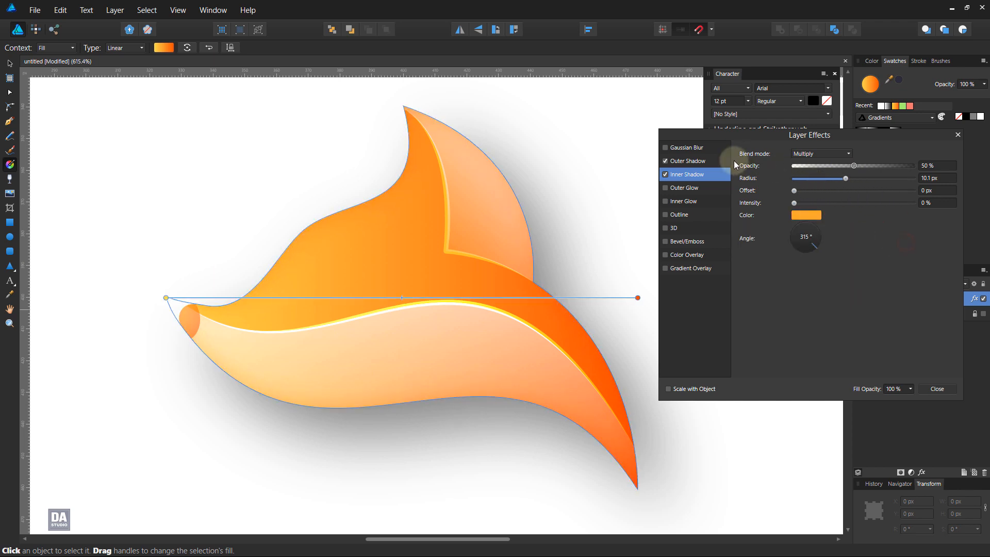
pyautogui.click(932, 388)
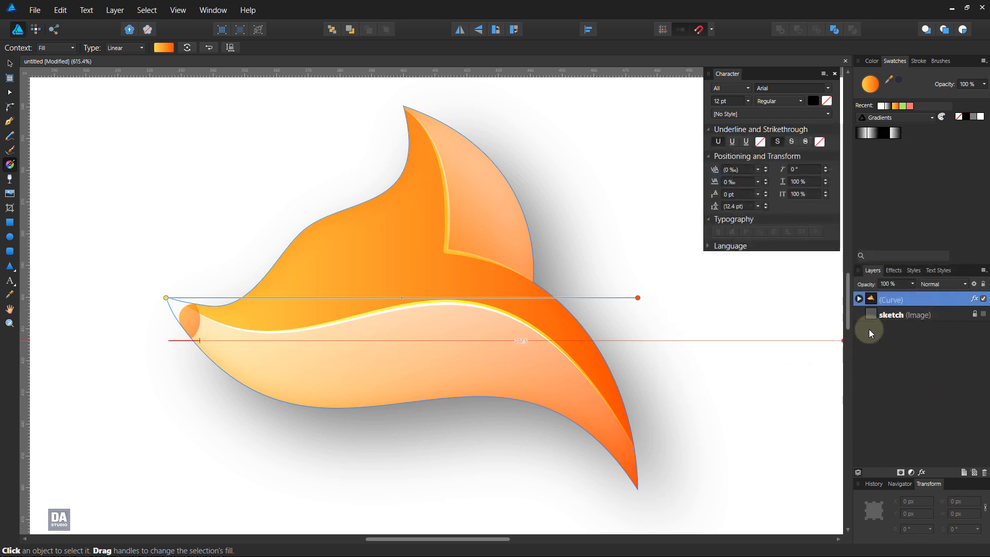
pyautogui.click(794, 326)
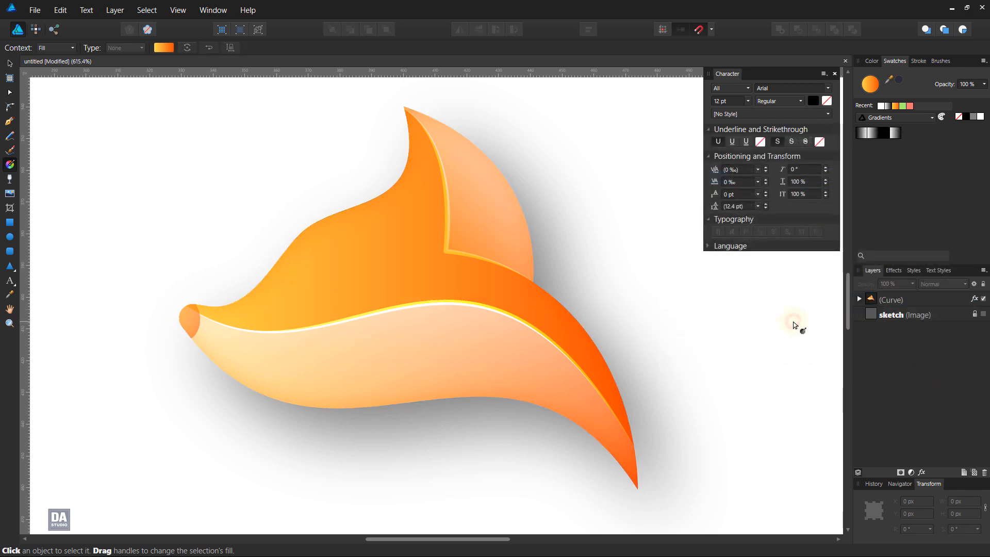
# Step: Add the art text "FOX" below the fox head
pyautogui.press('v')
pyautogui.scroll(-10, 792, 325)
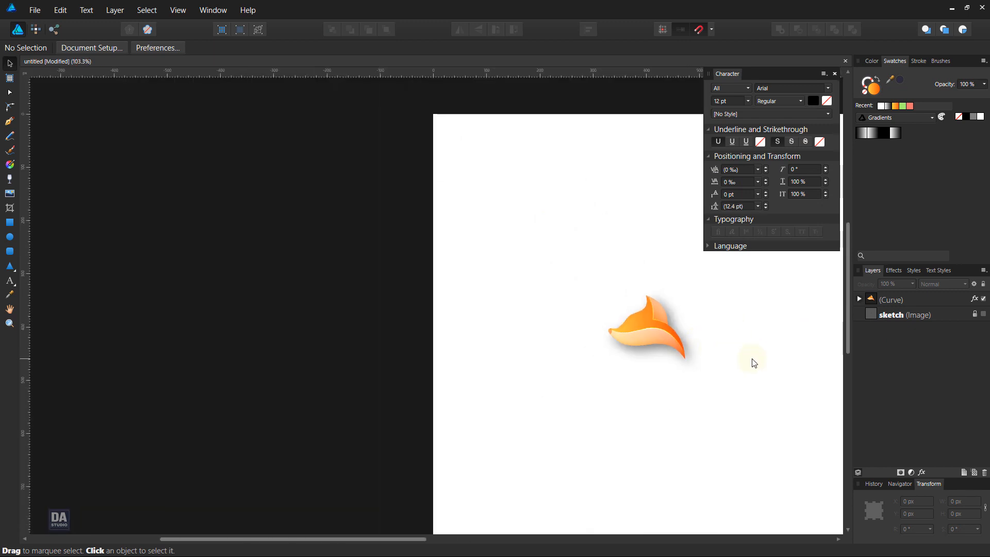
pyautogui.hotkey('ctrl', '0')
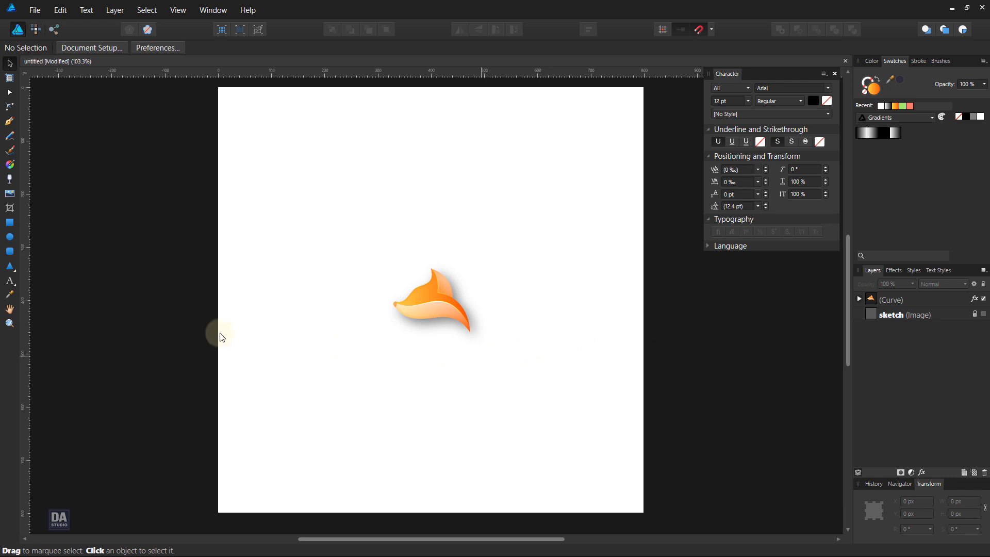
pyautogui.click(9, 281)
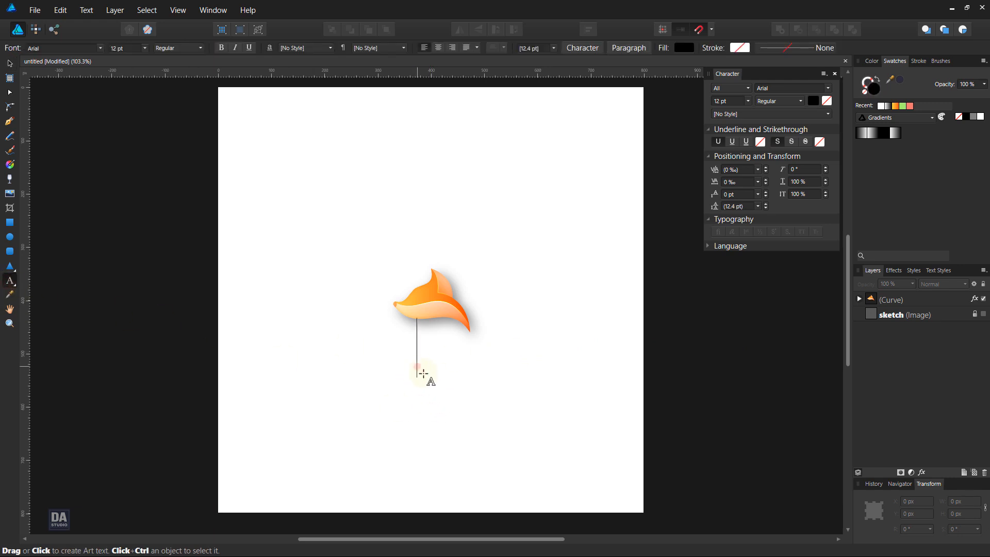
pyautogui.moveTo(424, 372); pyautogui.dragTo(440, 385)
pyautogui.write('FOX')
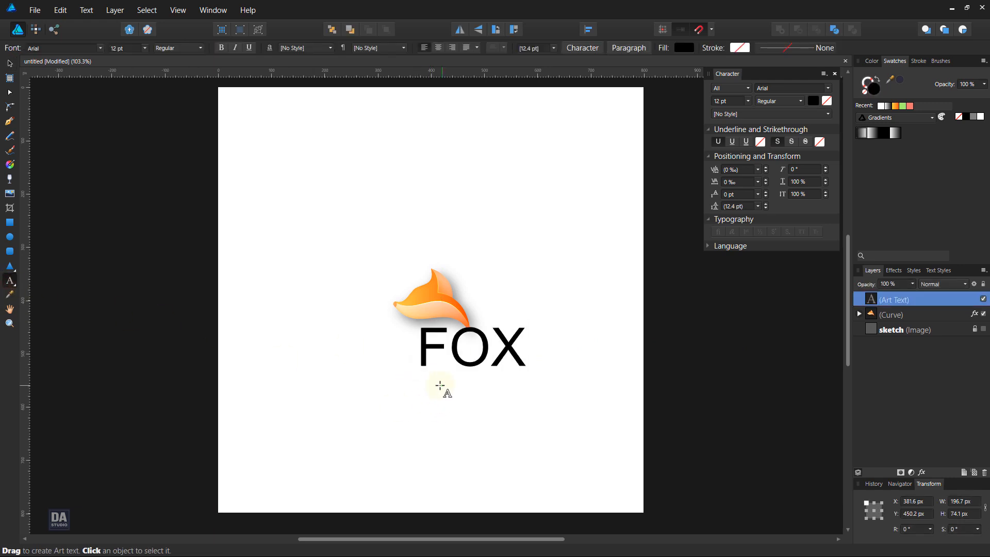
pyautogui.press('Escape')
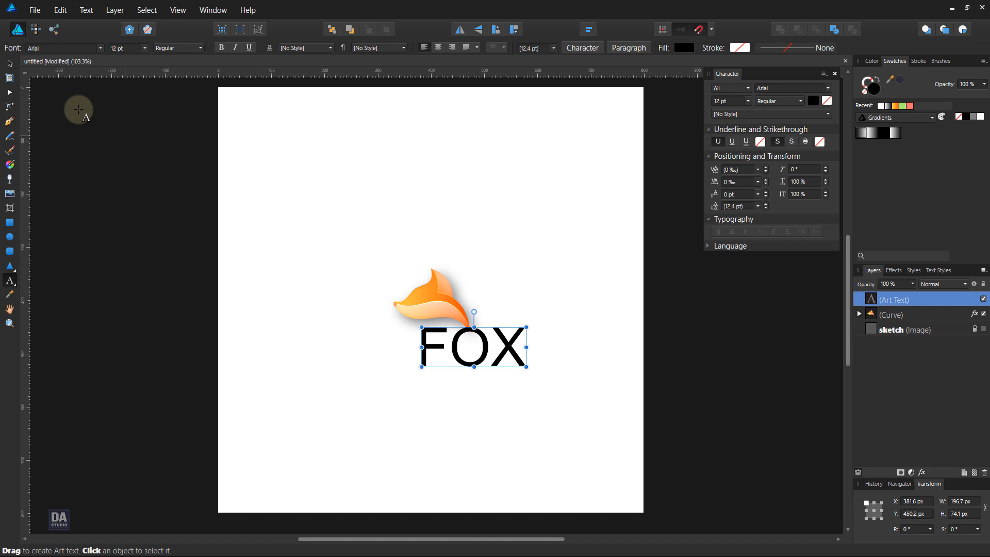
# Step: Set the FOX text to the Arial Black style and reduce its size to 5 pt
pyautogui.click(9, 64)
pyautogui.click(171, 48)
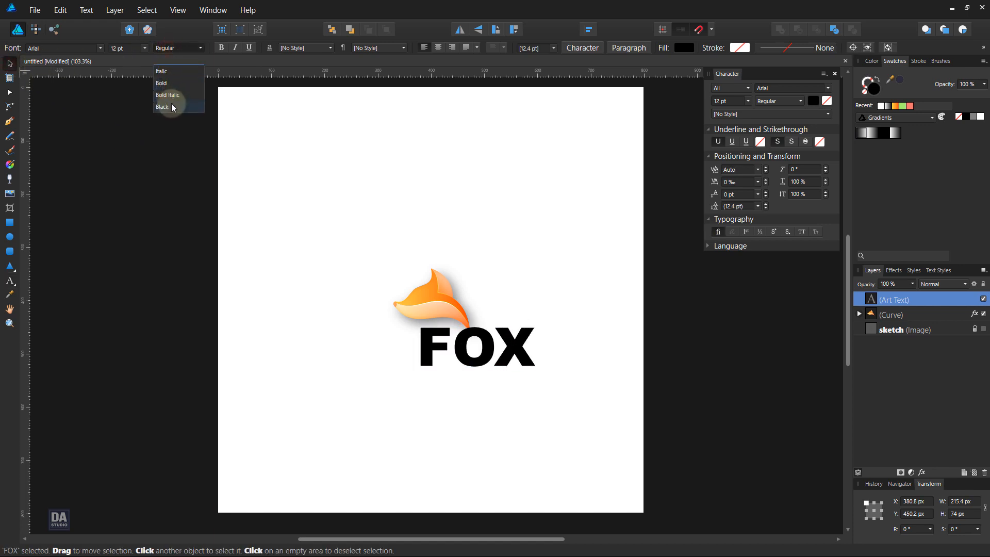
pyautogui.click(174, 107)
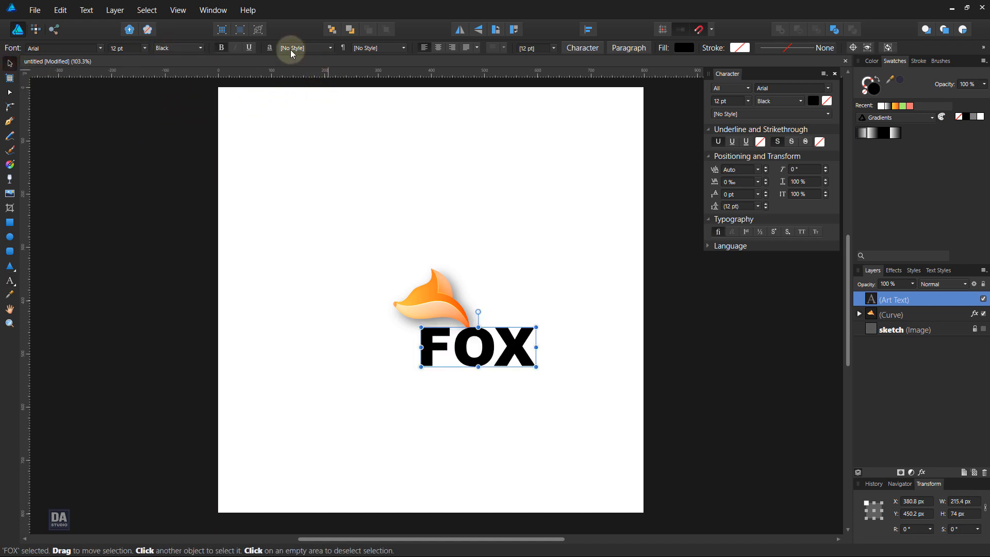
pyautogui.scroll(-4, 115, 49)
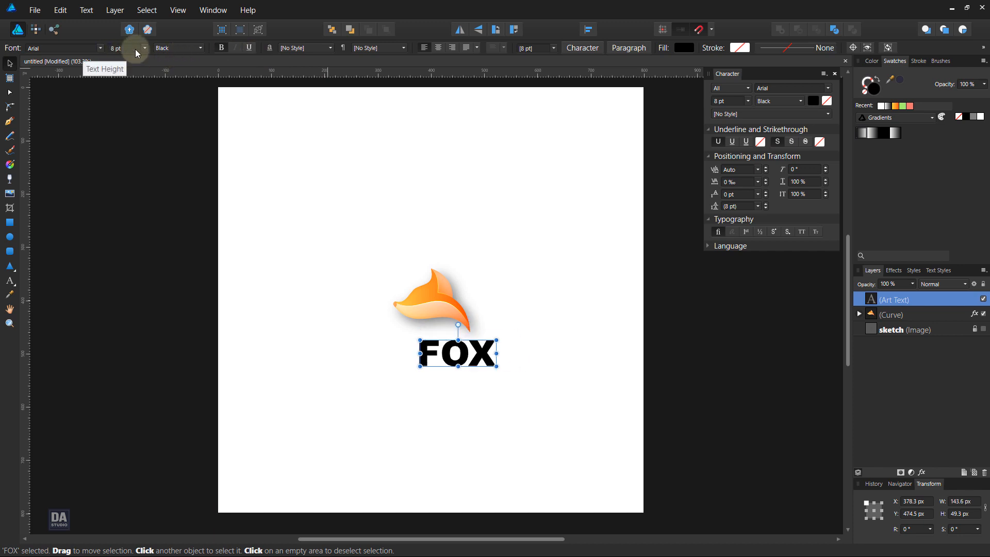
pyautogui.scroll(-3, 136, 49)
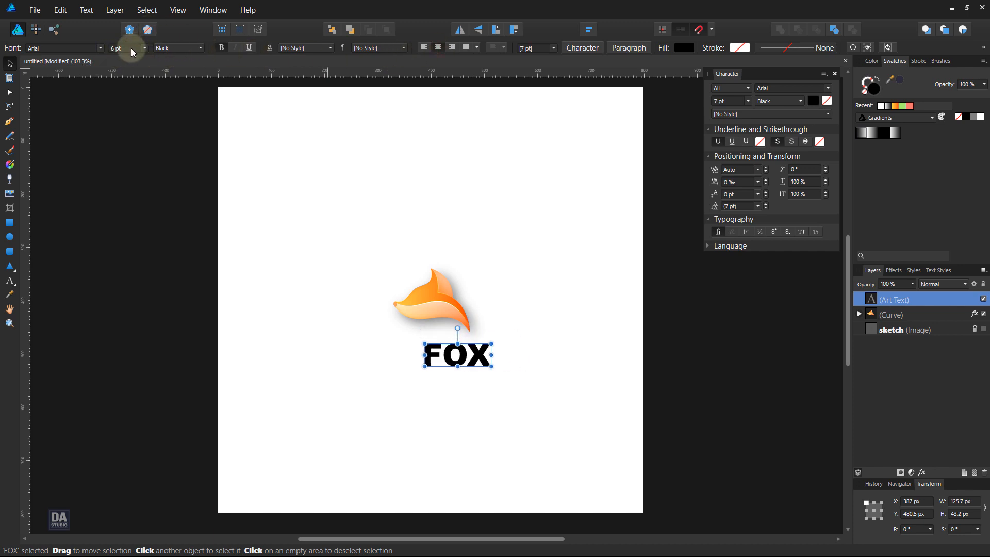
# Step: Centre the FOX text horizontally on the page and move it up closer to the fox head, to Y 476.5 px
pyautogui.click(589, 29)
pyautogui.click(609, 63)
pyautogui.click(615, 158)
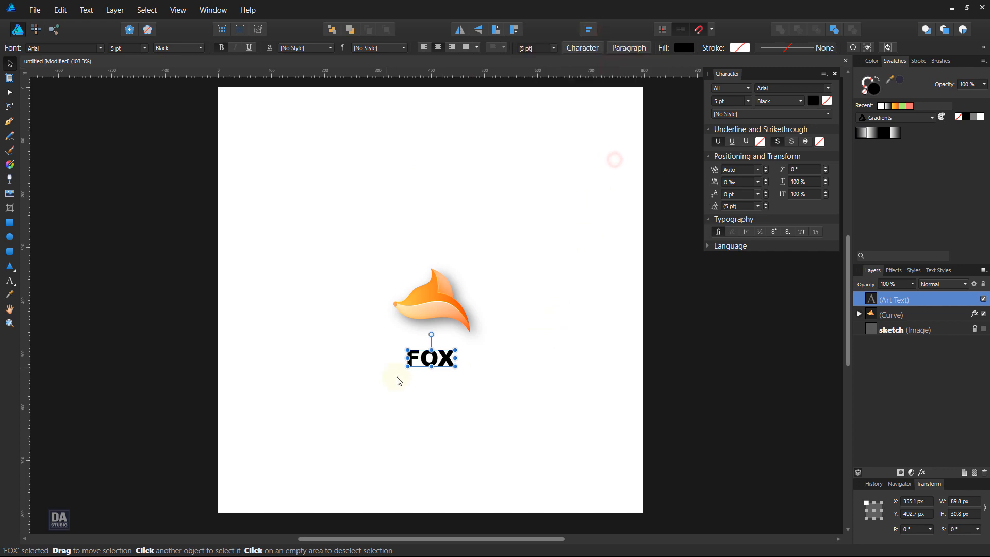
pyautogui.scroll(5, 448, 360)
pyautogui.moveTo(442, 363); pyautogui.dragTo(444, 338)
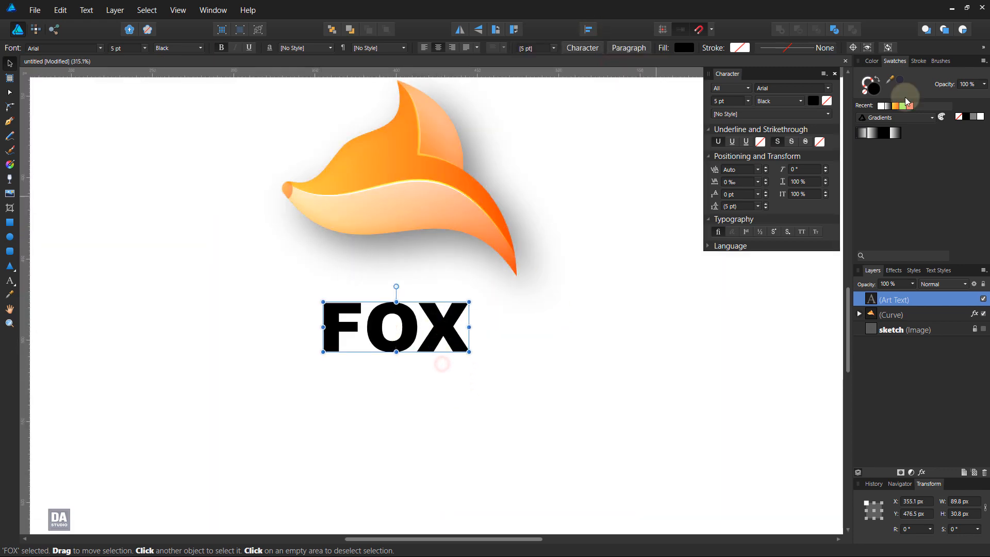
# Step: Fill the FOX text with the yellow-to-orange gradient running vertically, starting with yellow just above the letters and ending with orange below them
pyautogui.click(896, 106)
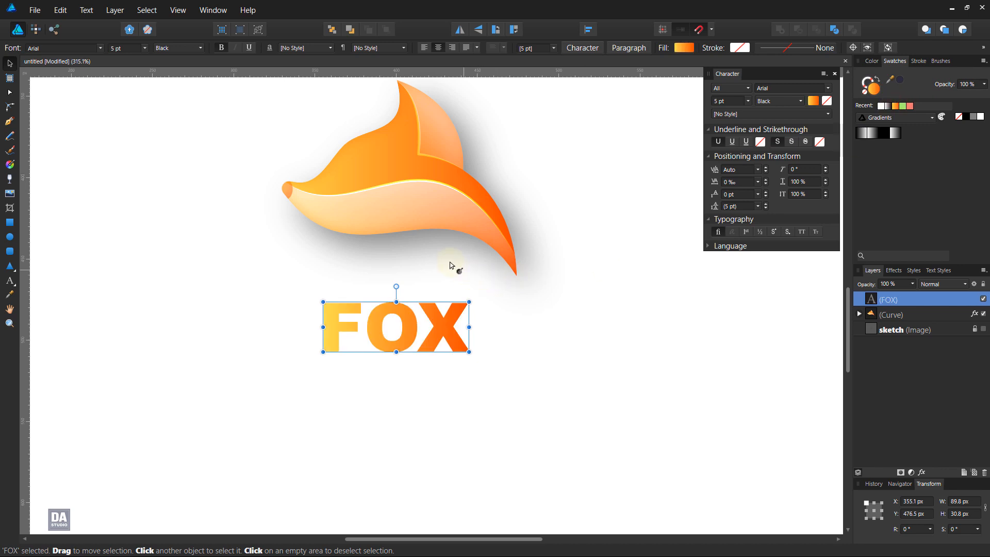
pyautogui.press('g')
pyautogui.moveTo(396, 254); pyautogui.dragTo(388, 379)
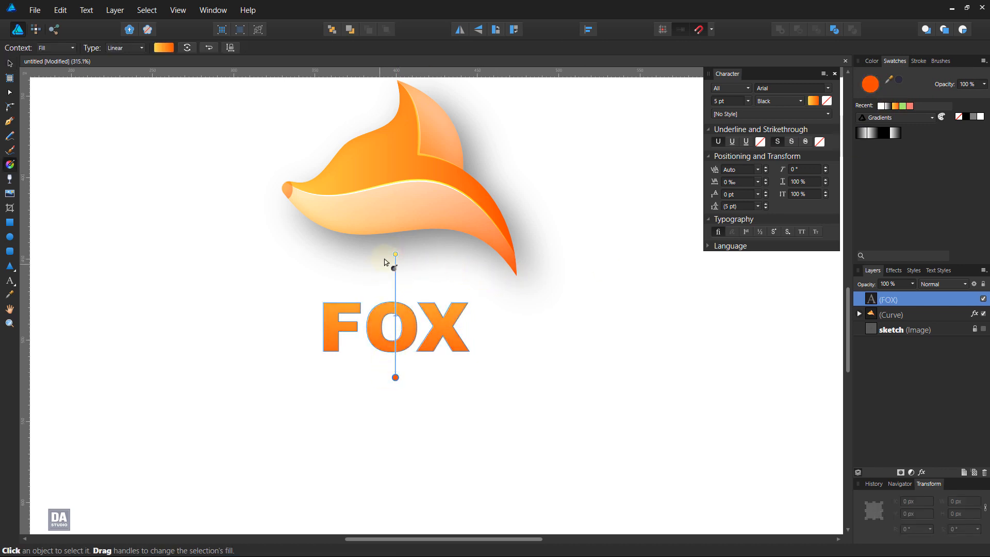
pyautogui.moveTo(395, 254); pyautogui.dragTo(396, 287)
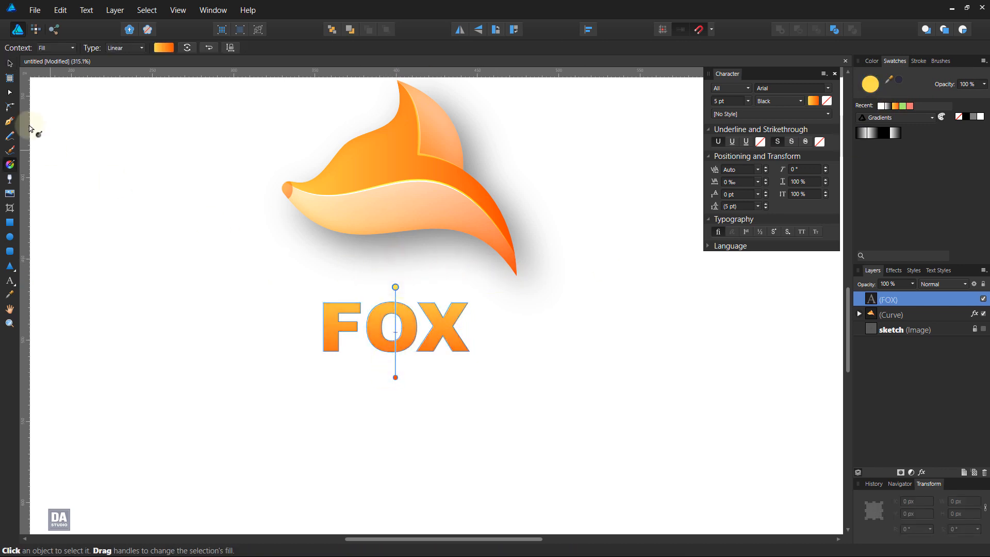
pyautogui.click(9, 63)
pyautogui.click(166, 254)
# Step: Draw an 800 × 800 px rectangle covering the whole page
pyautogui.scroll(-5, 183, 274)
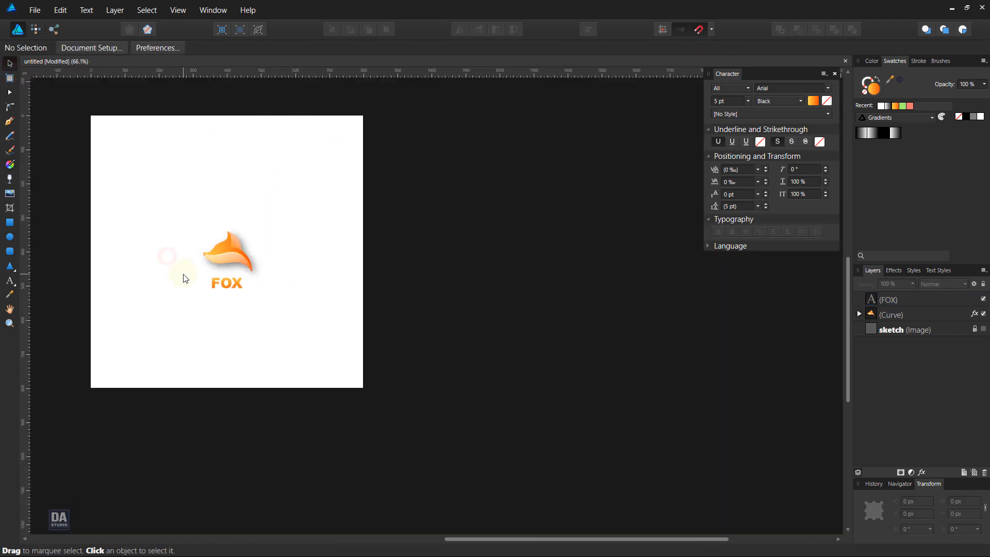
pyautogui.scroll(1, 185, 277)
pyautogui.moveTo(170, 210); pyautogui.dragTo(268, 234)
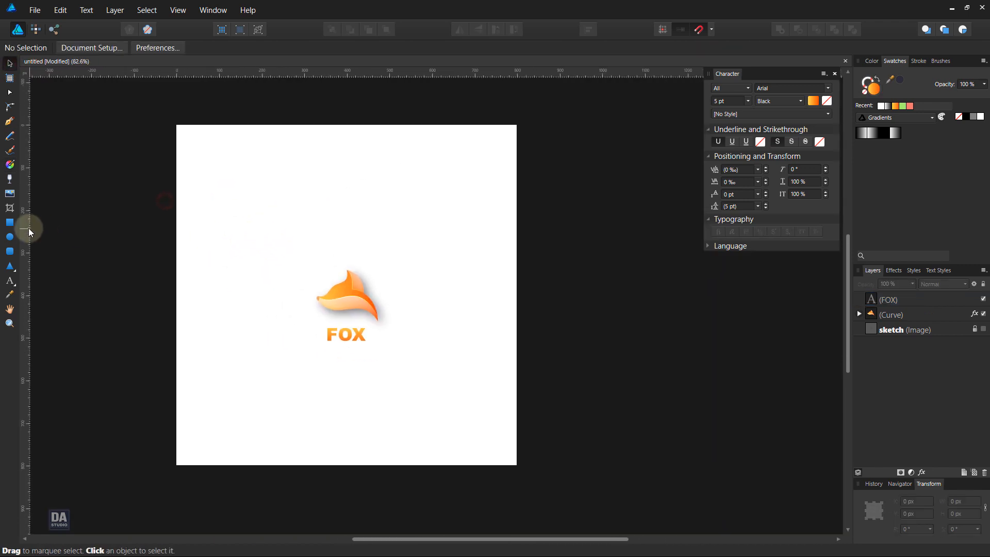
pyautogui.click(10, 222)
pyautogui.moveTo(177, 126); pyautogui.dragTo(518, 465)
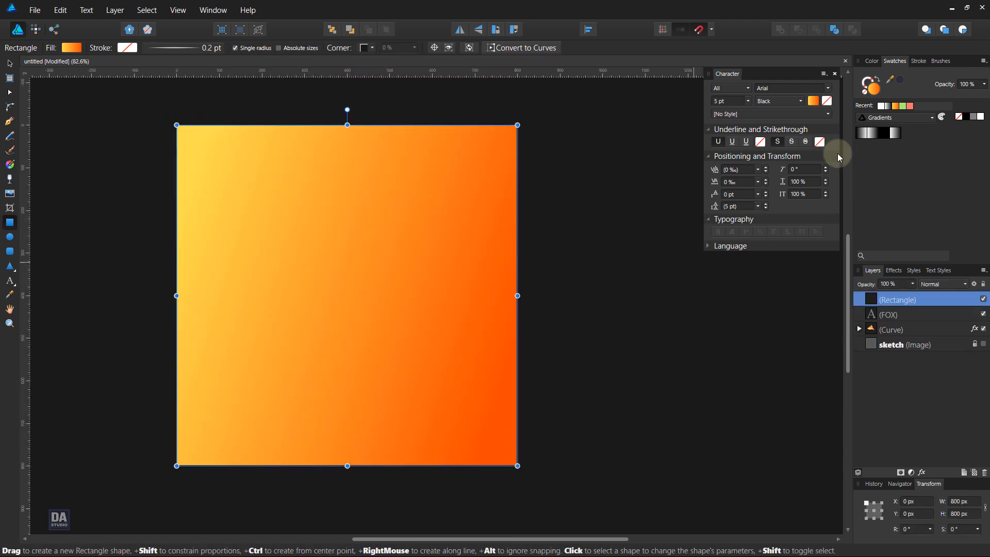
# Step: Fill the page rectangle with the textured dark navy swatch from the Custom Palette
pyautogui.click(906, 118)
pyautogui.click(883, 154)
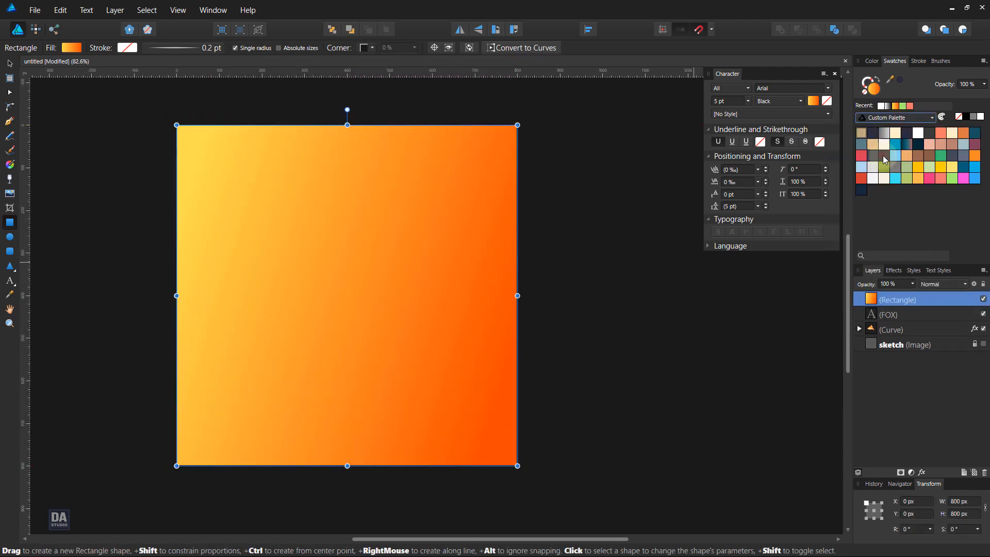
pyautogui.click(875, 157)
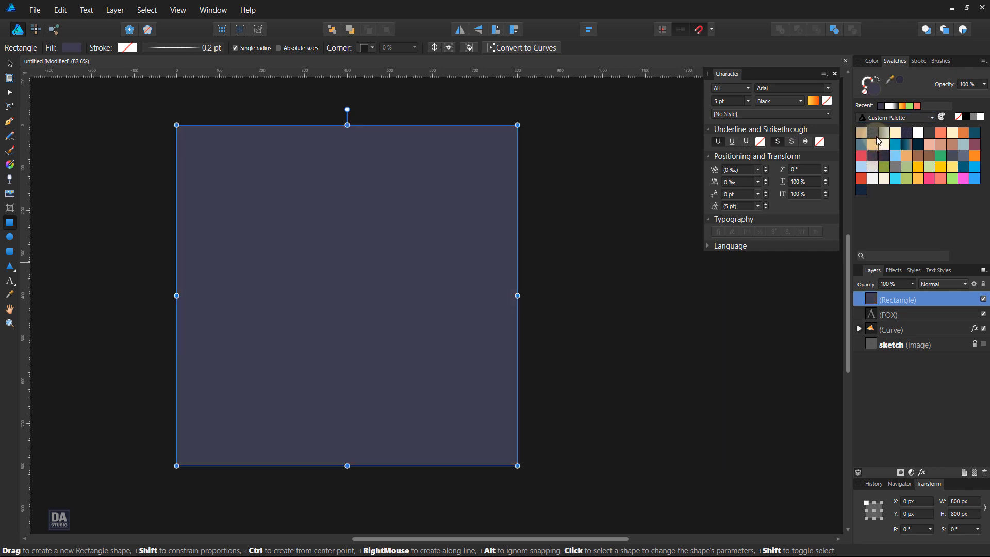
pyautogui.click(876, 136)
# Step: Move the rectangle to the bottom of the layer stack, beneath the sketch image, as the background
pyautogui.moveTo(930, 313); pyautogui.dragTo(934, 365)
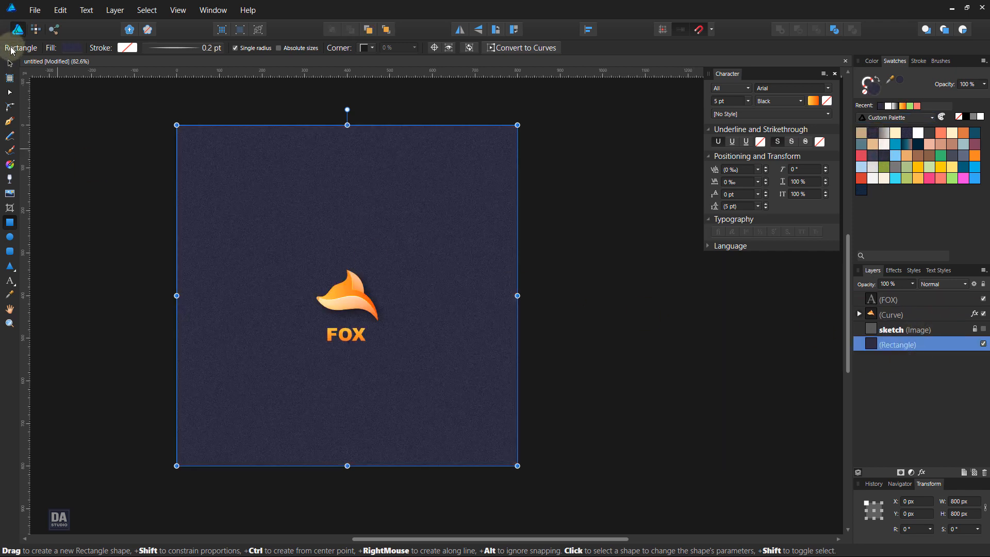
pyautogui.click(9, 63)
pyautogui.click(122, 322)
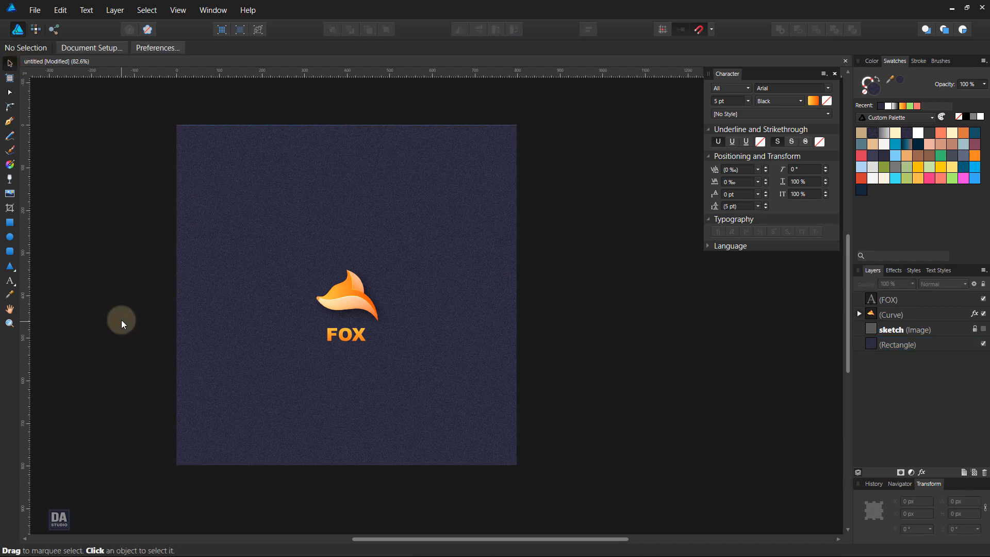
# Step: Duplicate the fox head curve layer
pyautogui.scroll(2, 323, 366)
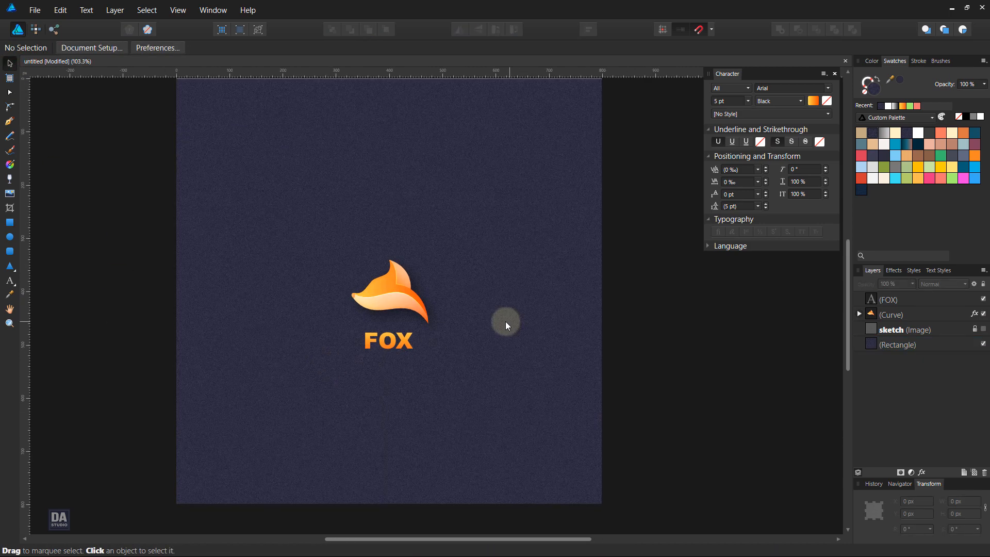
pyautogui.scroll(2, 505, 321)
pyautogui.click(920, 315)
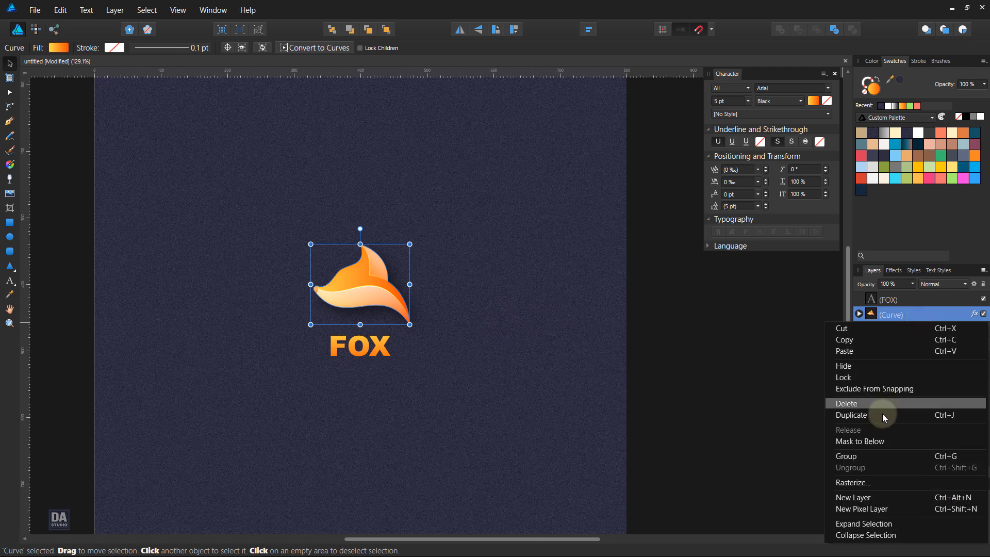
pyautogui.click(883, 415)
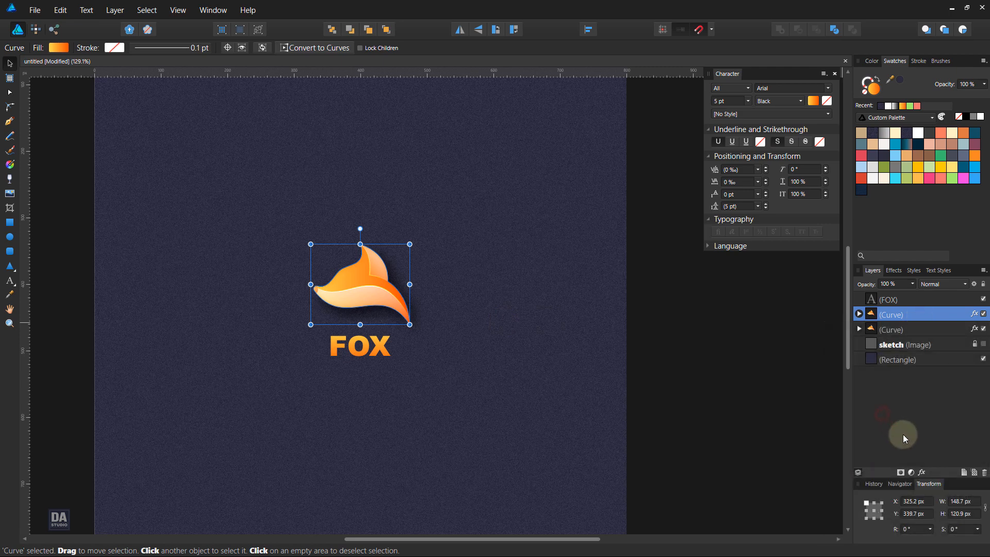
# Step: Turn the lower head copy into a glow by removing its outer and inner shadows and adding a Gaussian Blur of 29.9 px
pyautogui.click(915, 328)
pyautogui.click(922, 473)
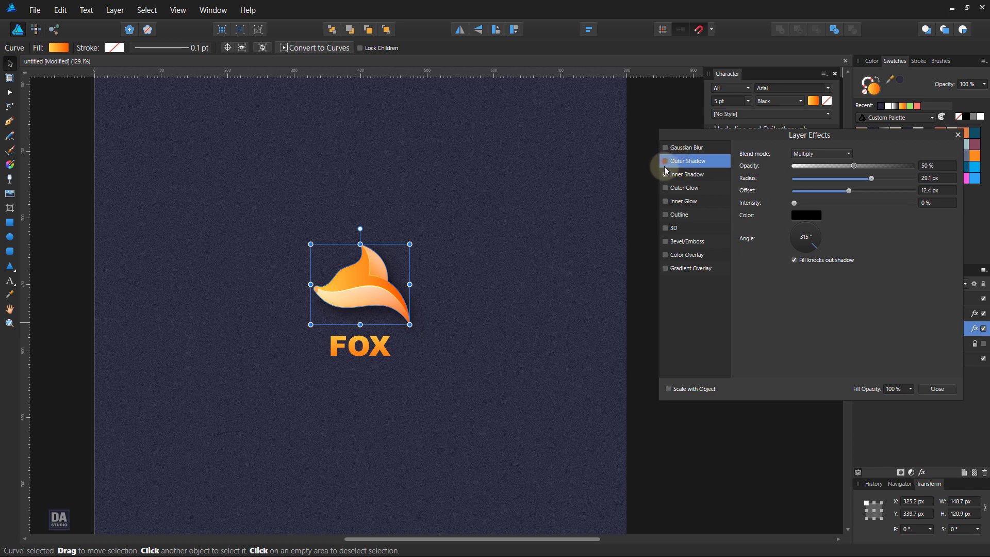
pyautogui.click(704, 150)
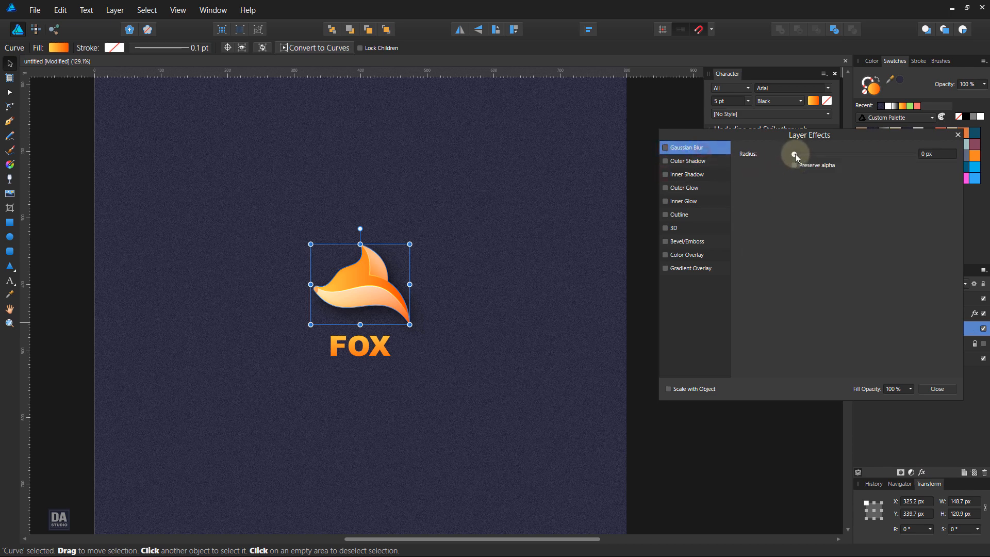
pyautogui.moveTo(795, 154); pyautogui.dragTo(872, 167)
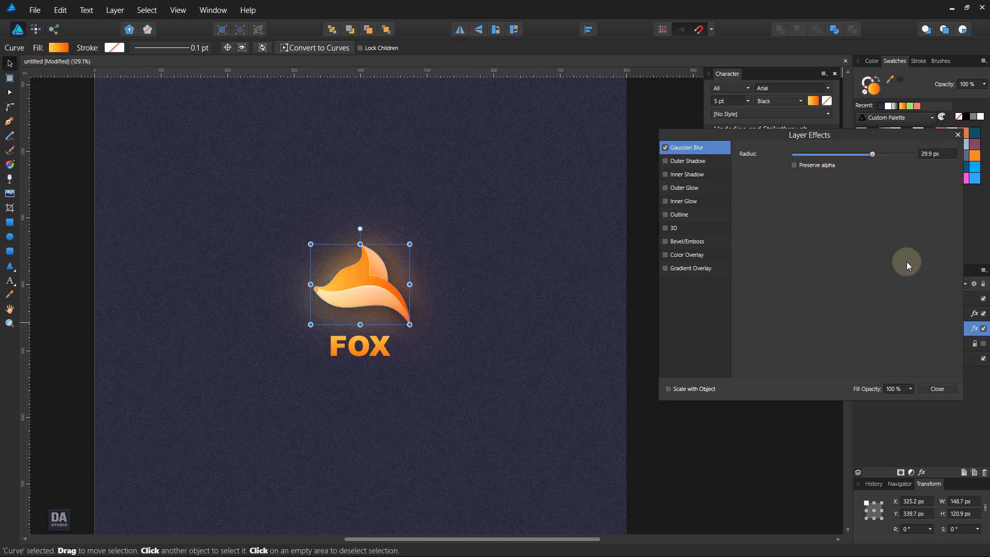
pyautogui.click(942, 391)
pyautogui.click(669, 291)
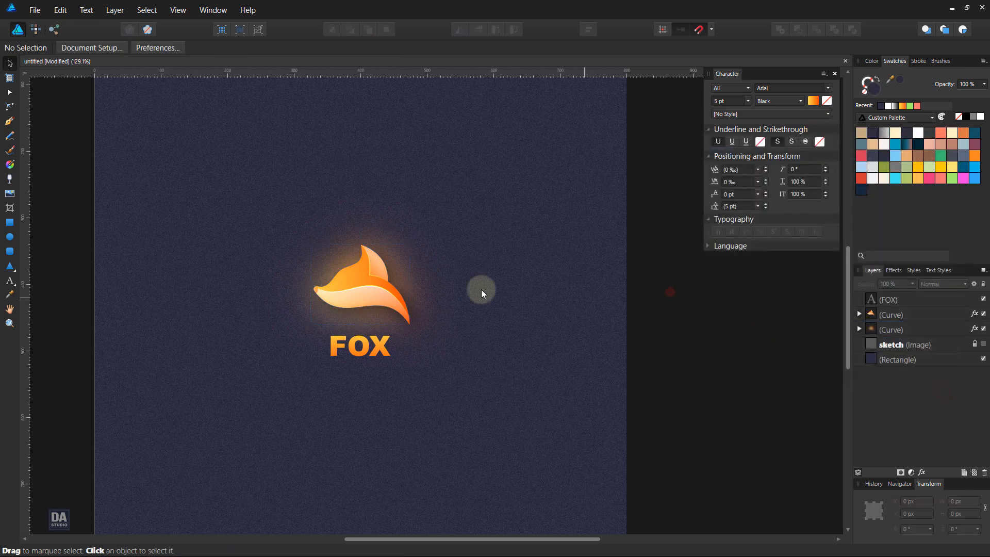
pyautogui.scroll(-3, 465, 289)
pyautogui.scroll(1, 338, 267)
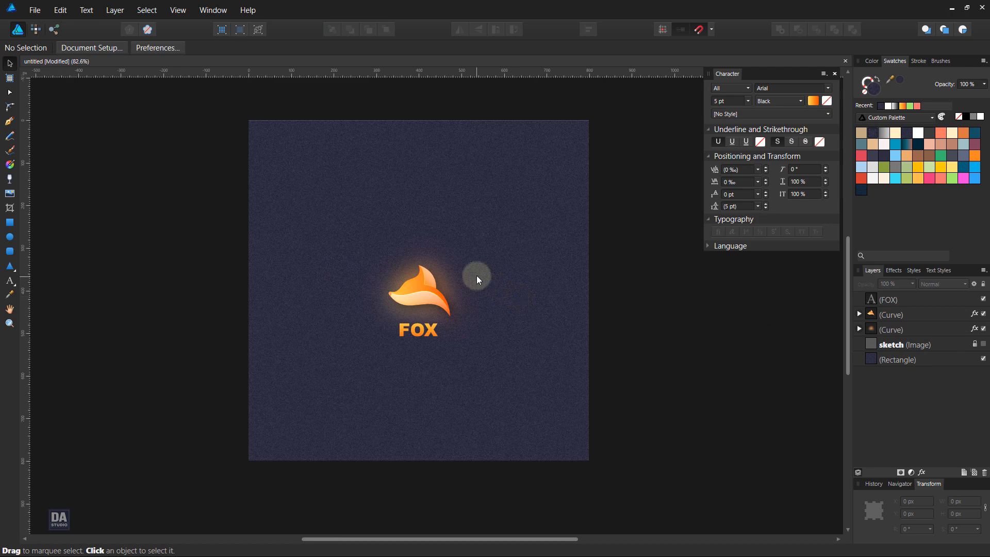
# Step: Draw an 800 × 800 px rectangle covering the whole page and fill it with black
pyautogui.scroll(1, 476, 278)
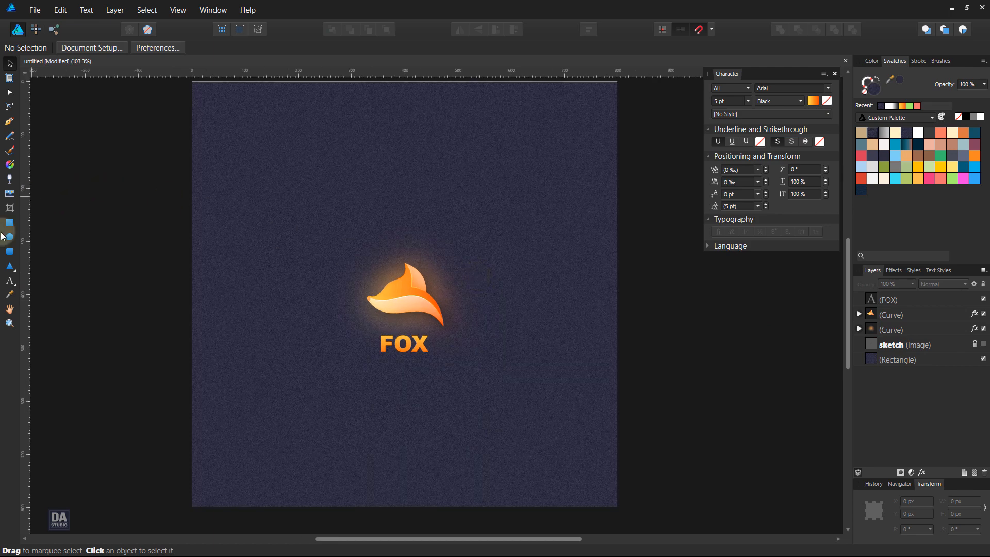
pyautogui.click(13, 223)
pyautogui.moveTo(191, 81)
pyautogui.mouseDown()
pyautogui.moveTo(380, 250)
pyautogui.moveTo(531, 433)
pyautogui.moveTo(617, 507)
pyautogui.mouseUp()
pyautogui.click(967, 118)
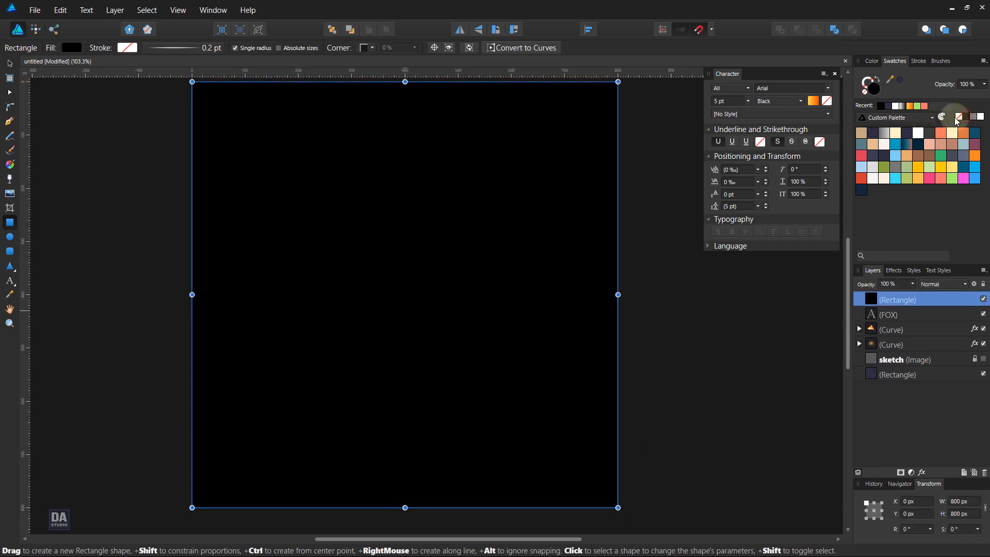
# Step: Apply a gradient fill to the new rectangle and recolour its white stop to dark grey with a lightness of about 16
pyautogui.click(72, 47)
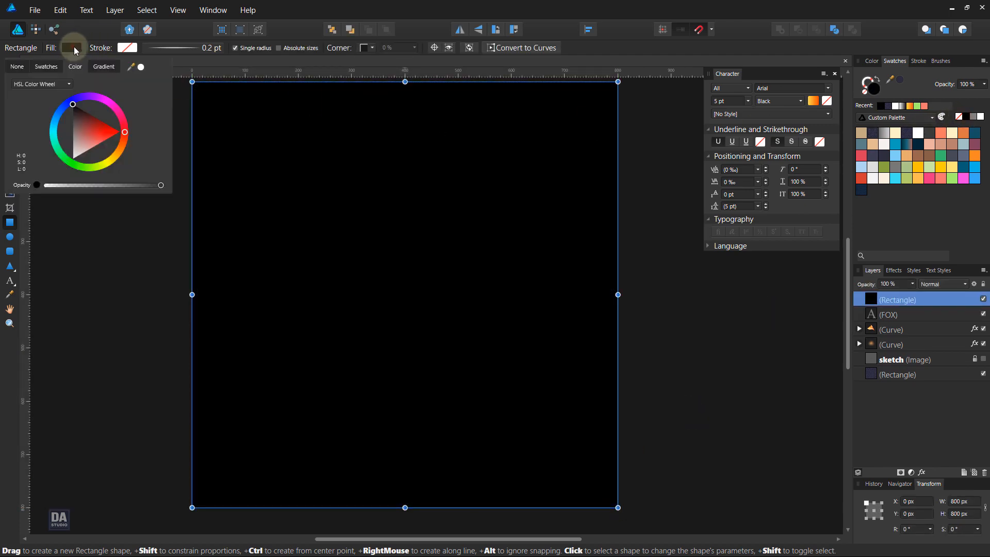
pyautogui.click(103, 66)
pyautogui.click(9, 93)
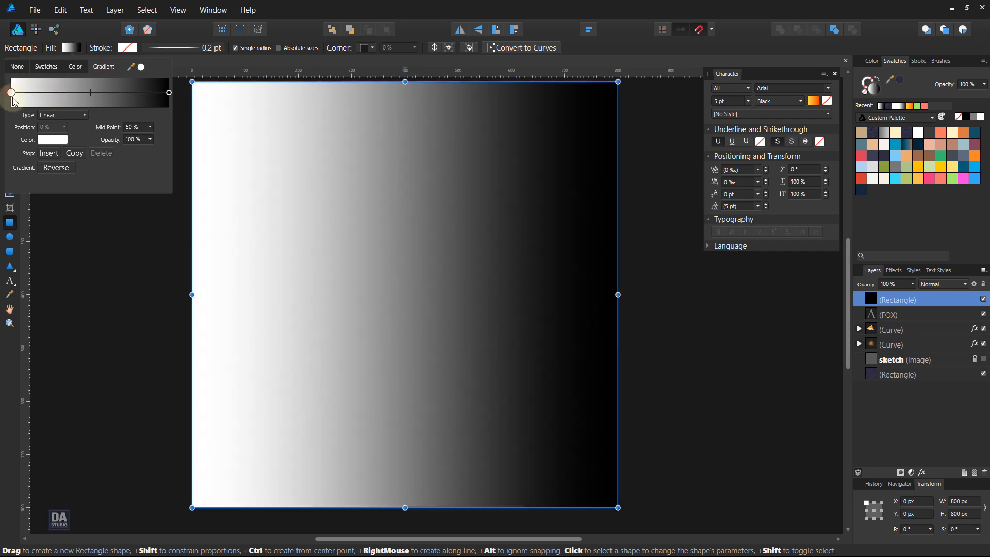
pyautogui.click(53, 139)
pyautogui.click(52, 194)
pyautogui.moveTo(51, 191); pyautogui.dragTo(48, 186)
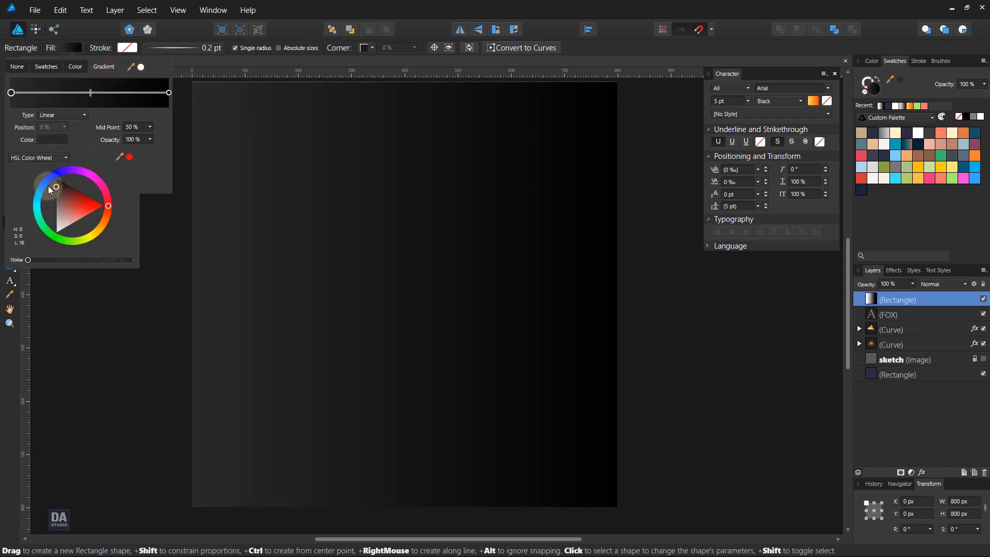
# Step: Change the rectangle's gradient type to Elliptical and set its starting stop's opacity to 0%
pyautogui.click(66, 113)
pyautogui.click(61, 137)
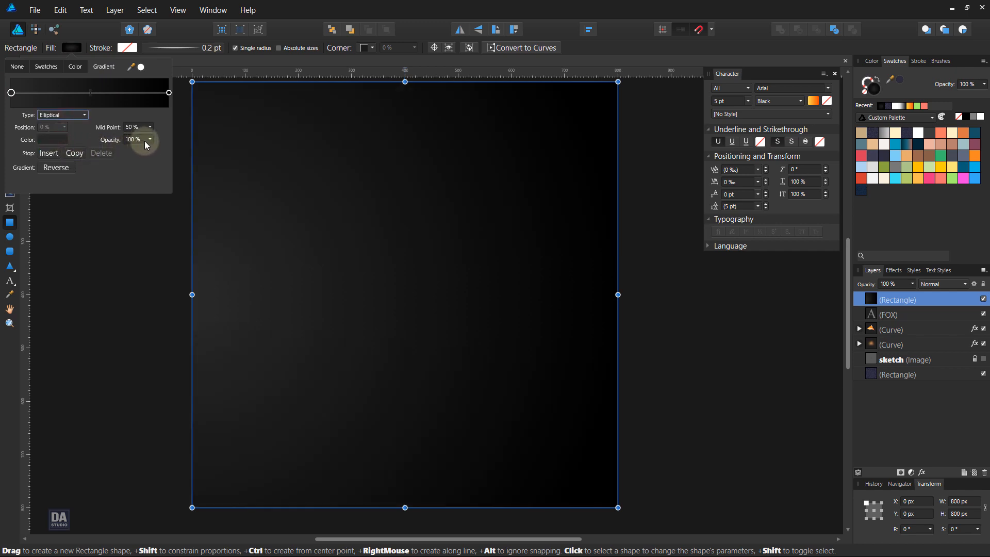
pyautogui.moveTo(154, 144); pyautogui.dragTo(71, 149)
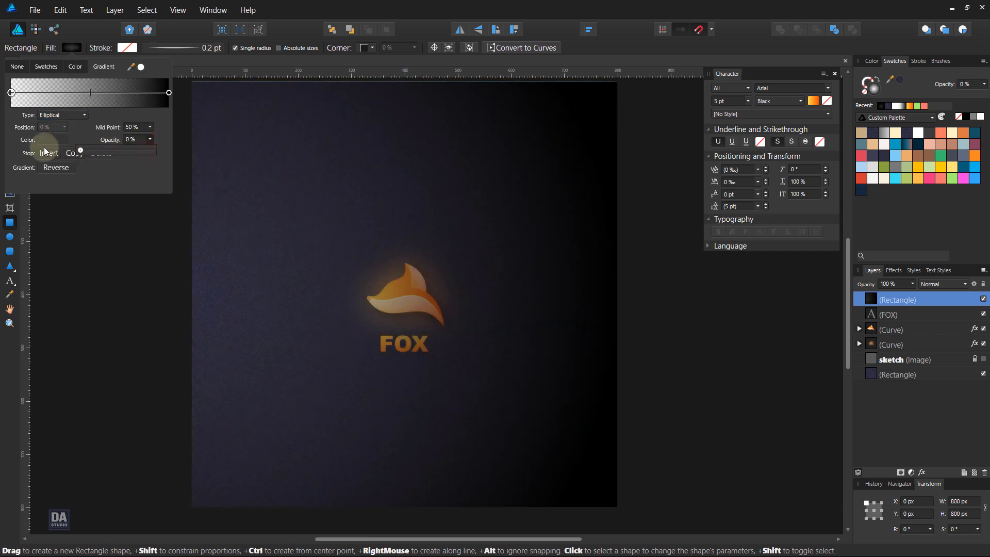
# Step: Centre the elliptical gradient on the page, extend its radius slightly past the page edge, and shift its midpoint slightly inward
pyautogui.click(10, 164)
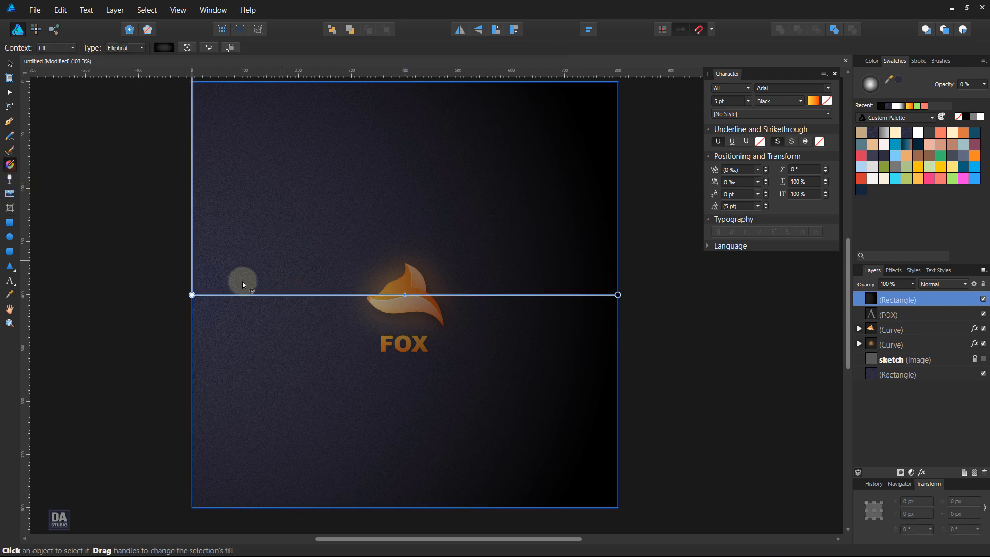
pyautogui.moveTo(192, 294); pyautogui.dragTo(198, 229)
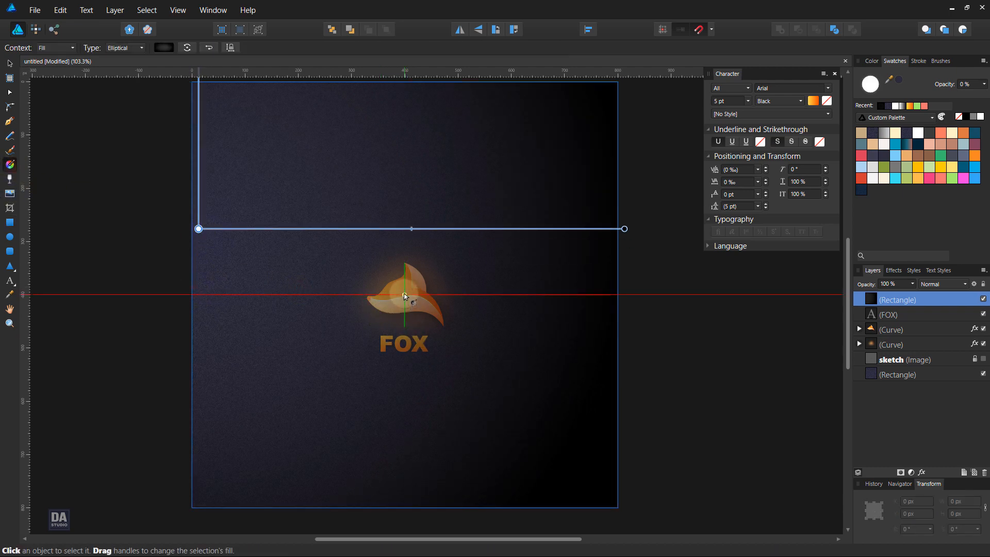
pyautogui.moveTo(405, 296); pyautogui.dragTo(644, 295)
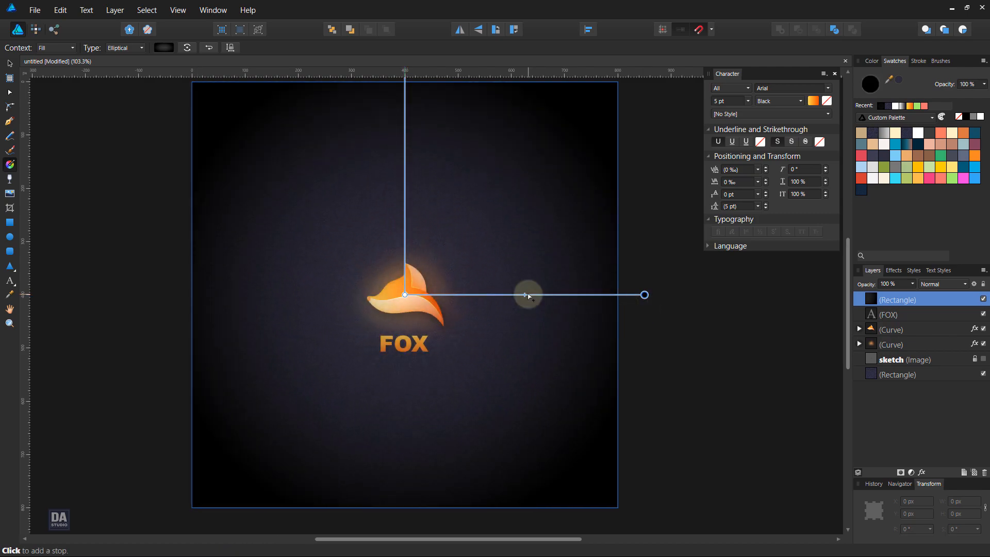
pyautogui.moveTo(525, 294); pyautogui.dragTo(508, 295)
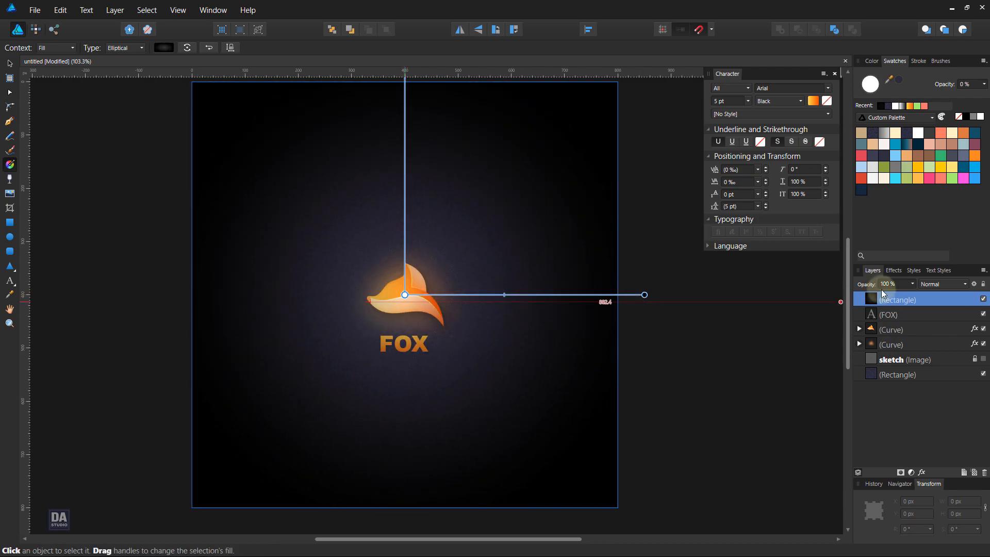
# Step: Set the vignette rectangle's blend mode to Multiply and its layer opacity to 50%
pyautogui.click(931, 285)
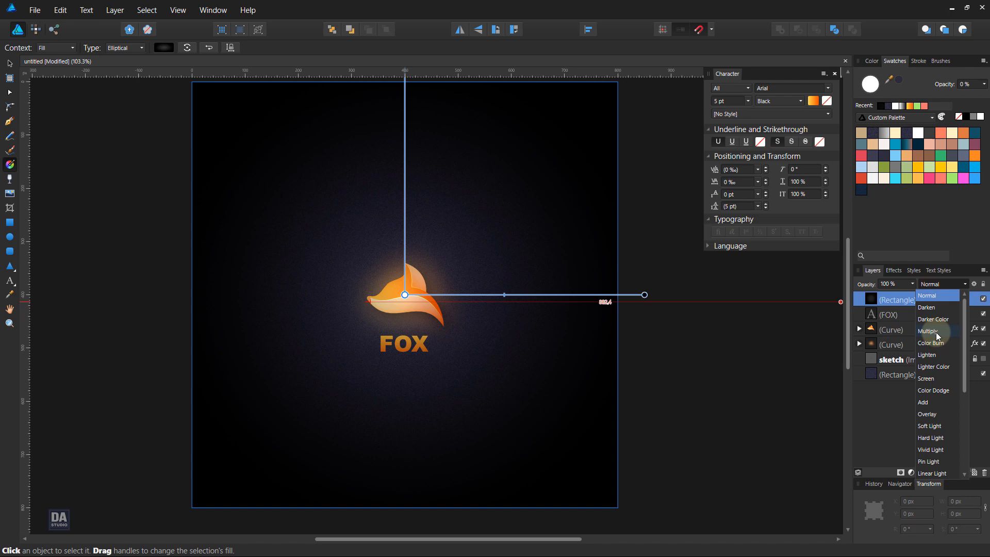
pyautogui.click(938, 337)
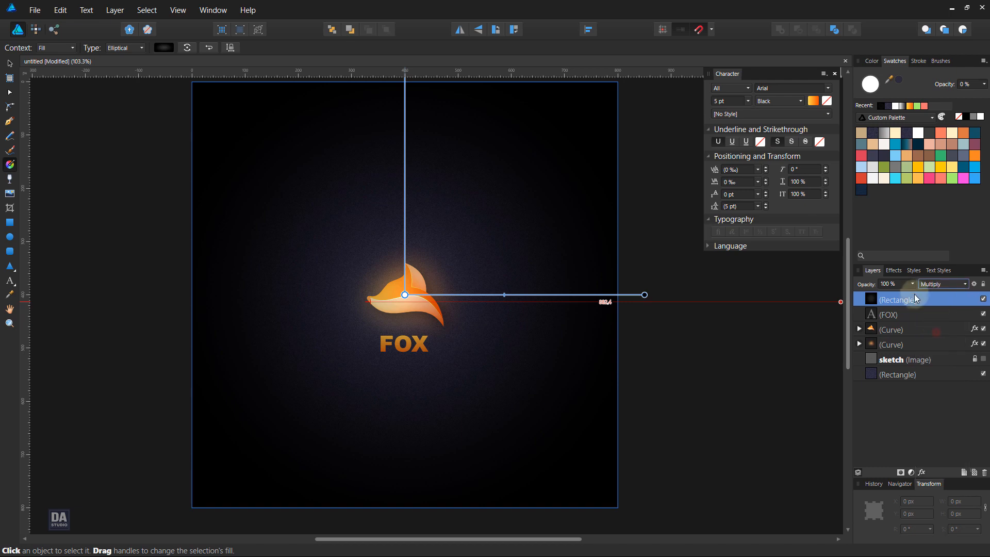
pyautogui.click(913, 284)
pyautogui.moveTo(914, 295); pyautogui.dragTo(879, 295)
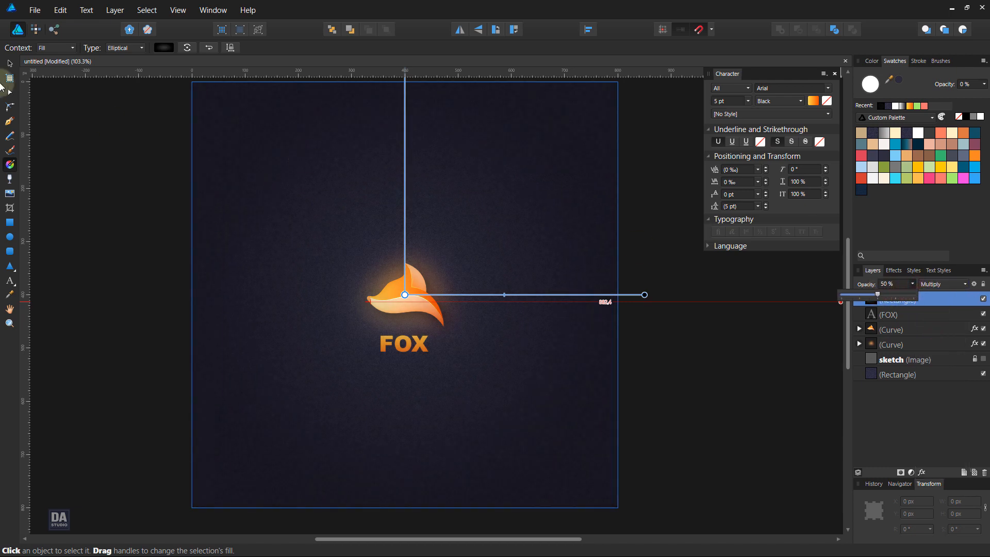
# Step: Move the vignette rectangle below the sketch image, directly above the navy background rectangle, and deselect it
pyautogui.click(10, 65)
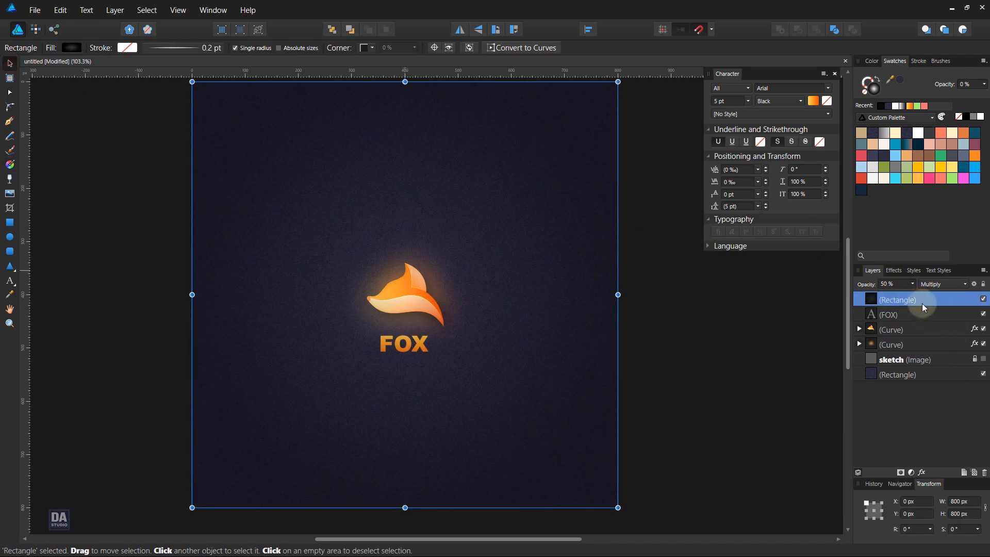
pyautogui.moveTo(930, 305); pyautogui.dragTo(926, 368)
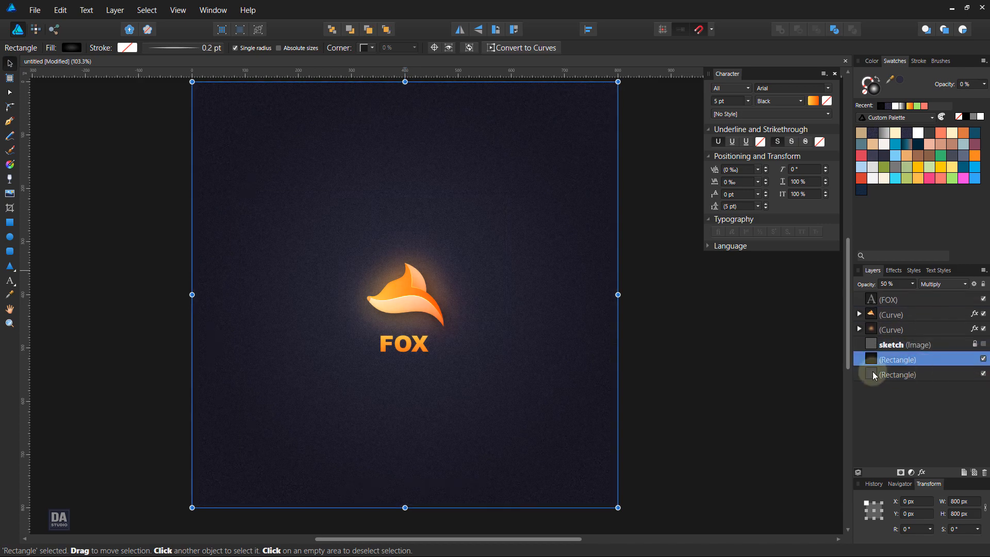
pyautogui.click(745, 326)
pyautogui.scroll(-4, 635, 312)
pyautogui.scroll(10, 661, 322)
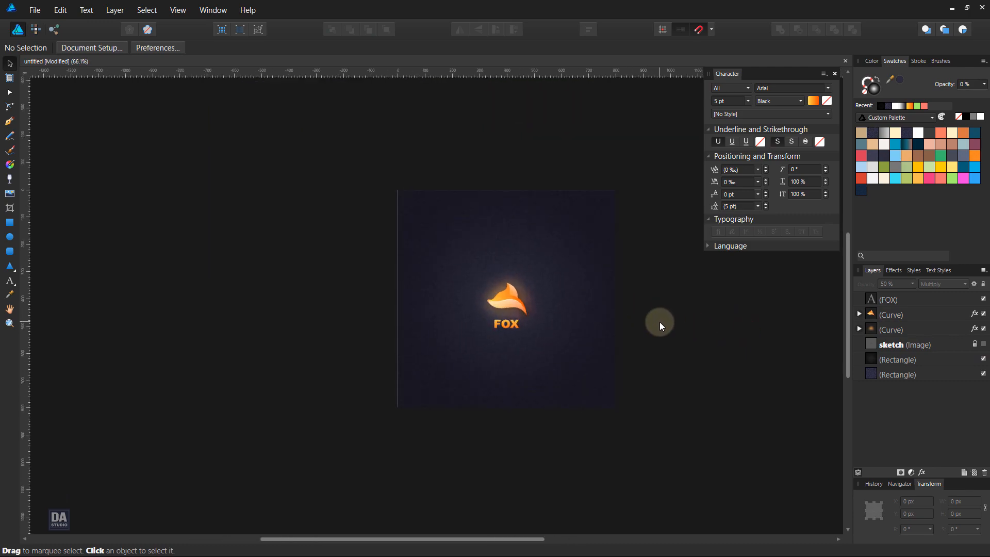